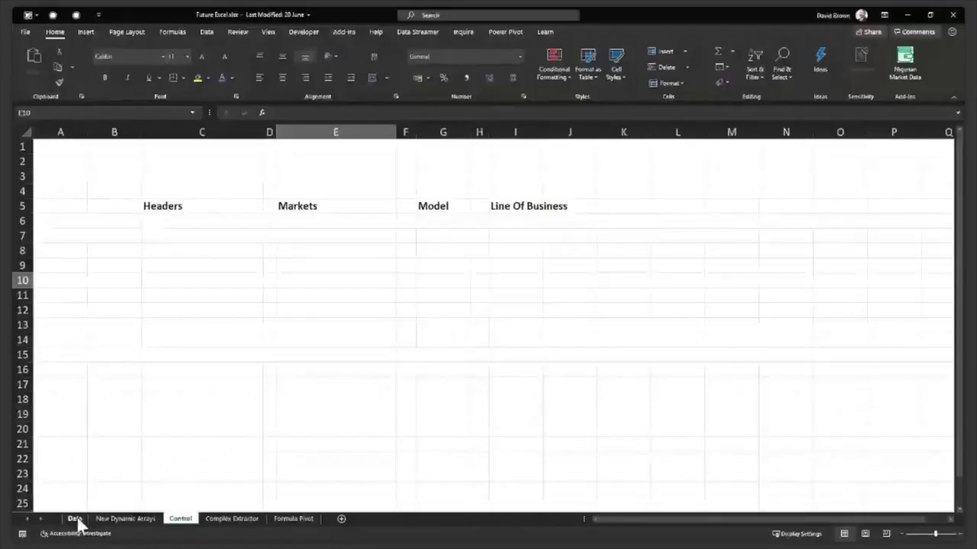
# - Review the Past (Reporting & Analytics) and Future (Modelling & Forecasting) outlines in the notes on Sheet1 of Book1
pyautogui.click(75, 519)
pyautogui.click(171, 190)
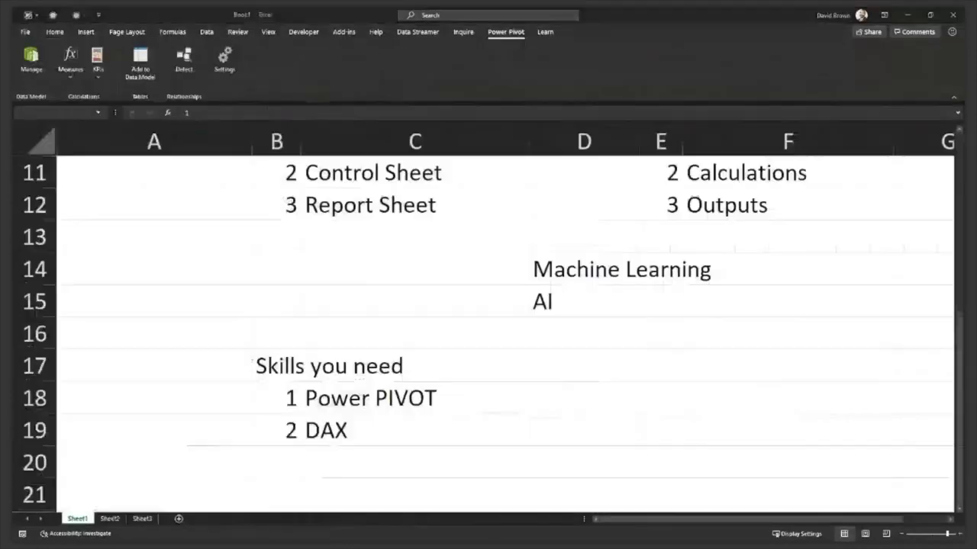
pyautogui.scroll(3, 583, 213)
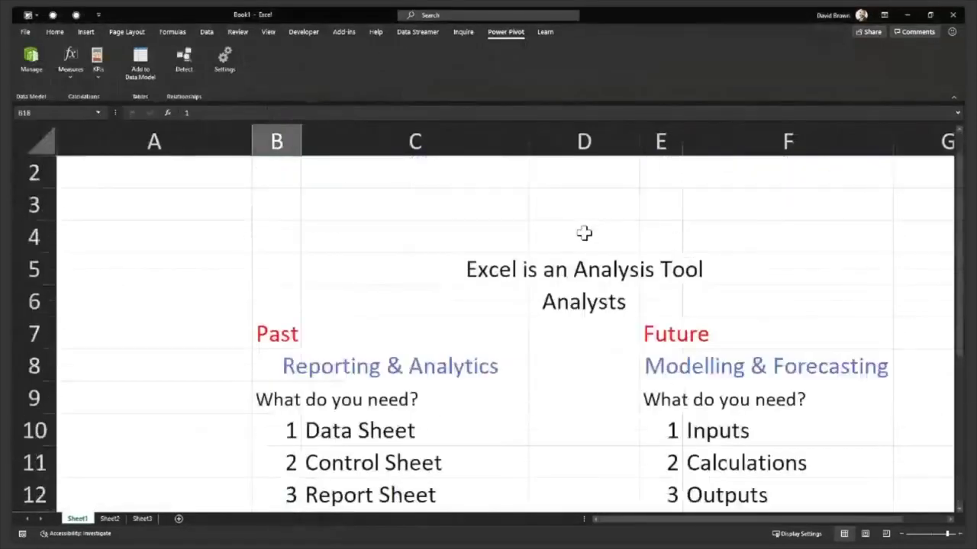
pyautogui.moveTo(272, 275); pyautogui.dragTo(377, 421)
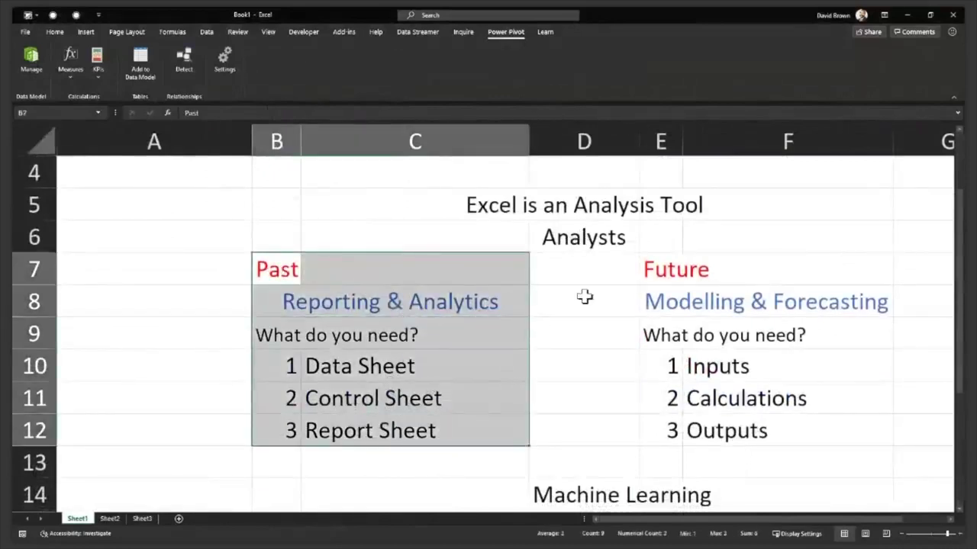
pyautogui.moveTo(665, 260); pyautogui.dragTo(773, 429)
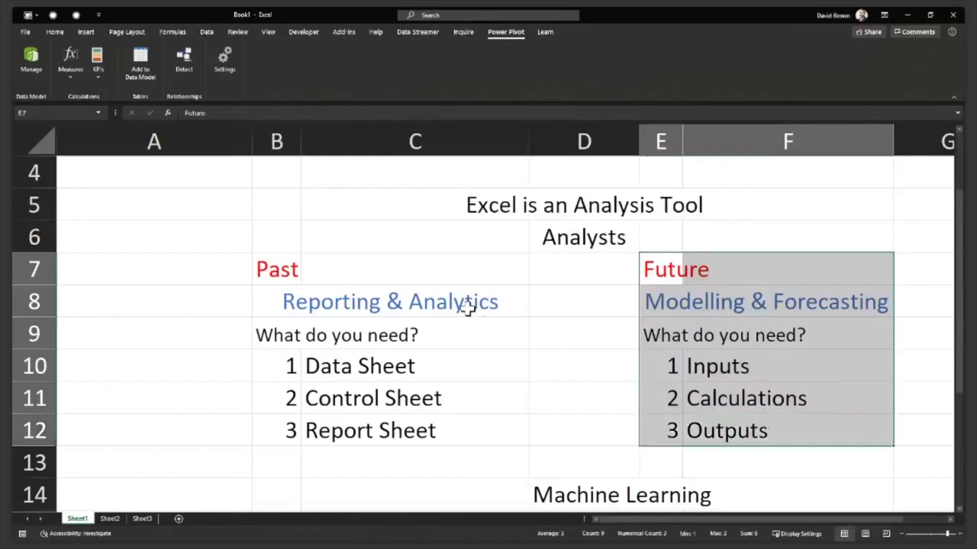
pyautogui.click(375, 290)
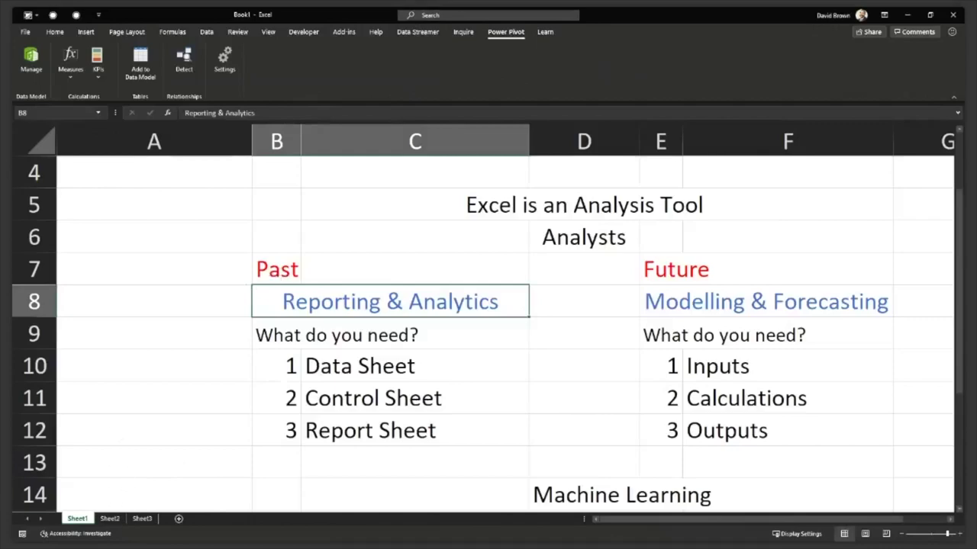
# - Switch to the Future Excel workbook and examine the Data sheet's Store and Market columns and the Control sheet's headings
pyautogui.hotkey('alt', 'Tab')
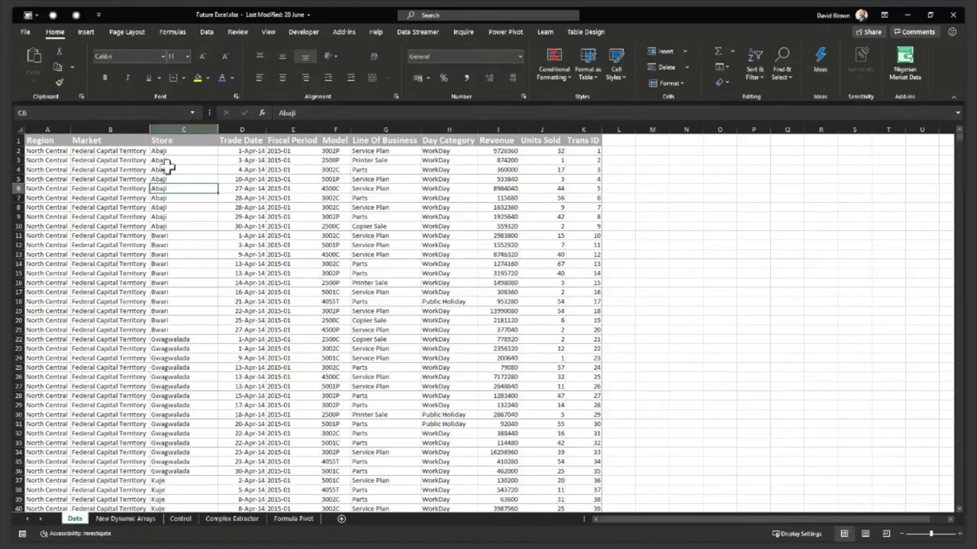
pyautogui.click(171, 339)
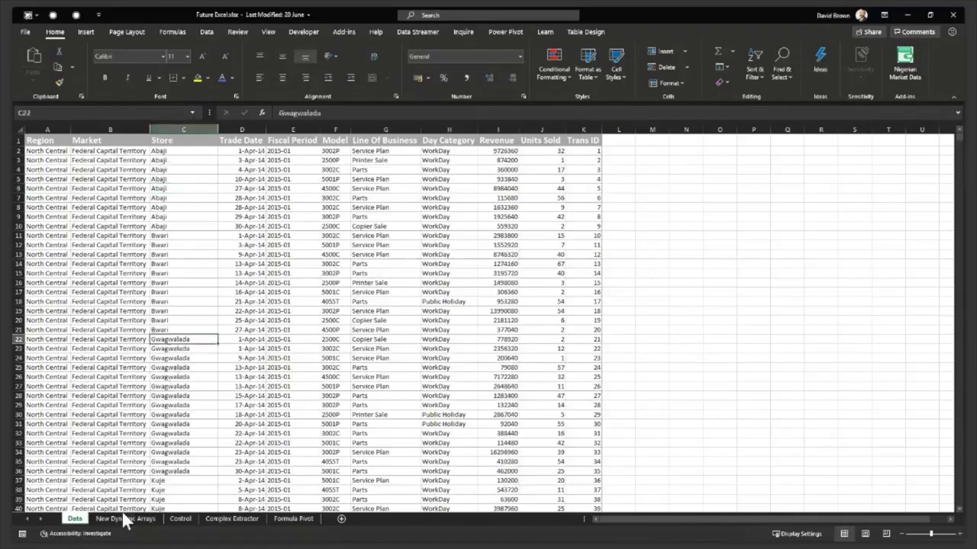
pyautogui.click(190, 161)
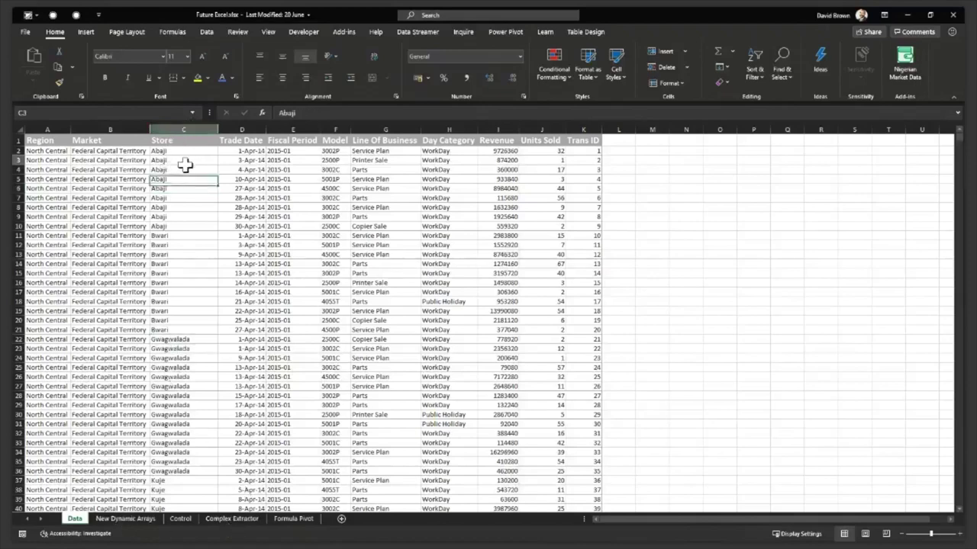
pyautogui.click(112, 130)
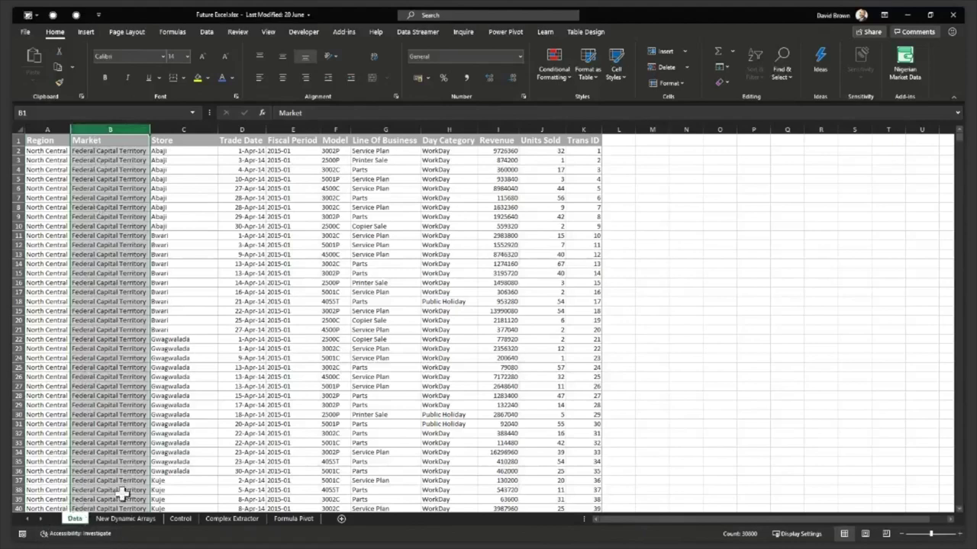
pyautogui.click(181, 520)
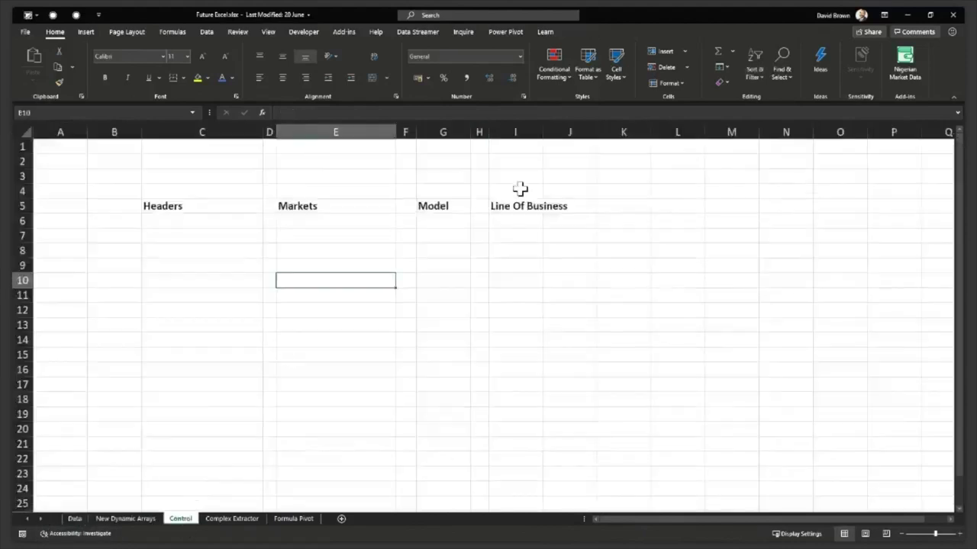
pyautogui.click(682, 204)
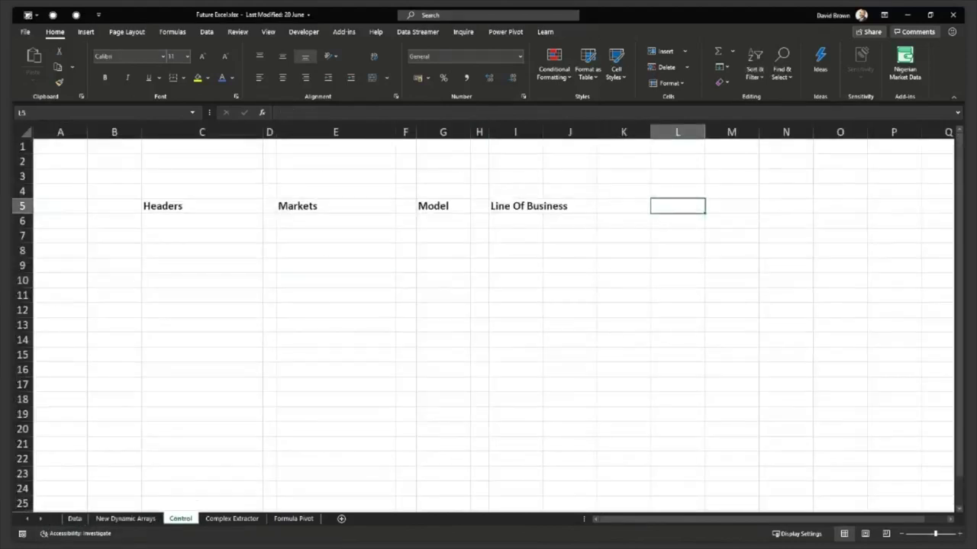
# - Copy the Data sheet's Market column, paste it as values at L1 of the Control sheet, and fit column L to its contents
pyautogui.keyDown('ctrl'); pyautogui.click(75, 520); pyautogui.keyUp('ctrl')
pyautogui.hotkey('ctrl', 'pageup')
pyautogui.click(117, 129)
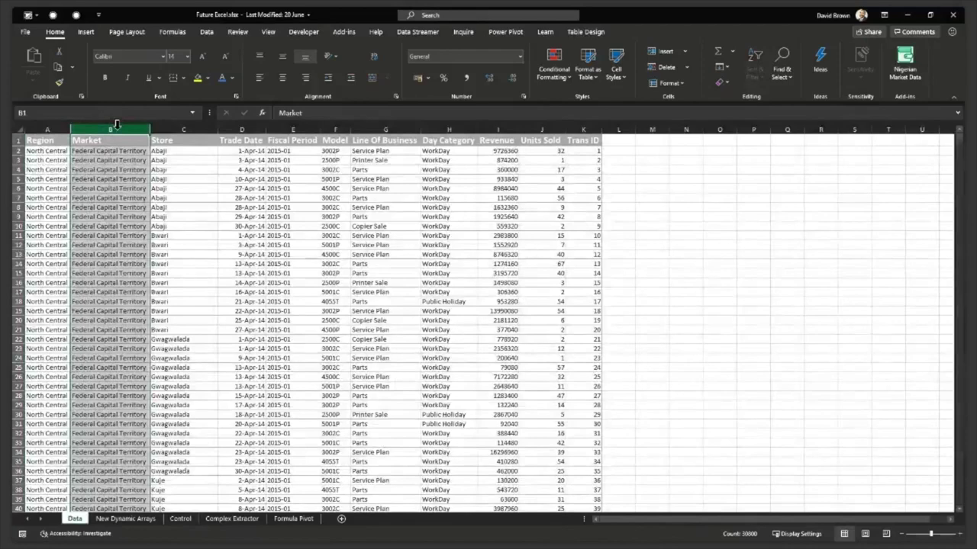
pyautogui.hotkey('ctrl', 'c')
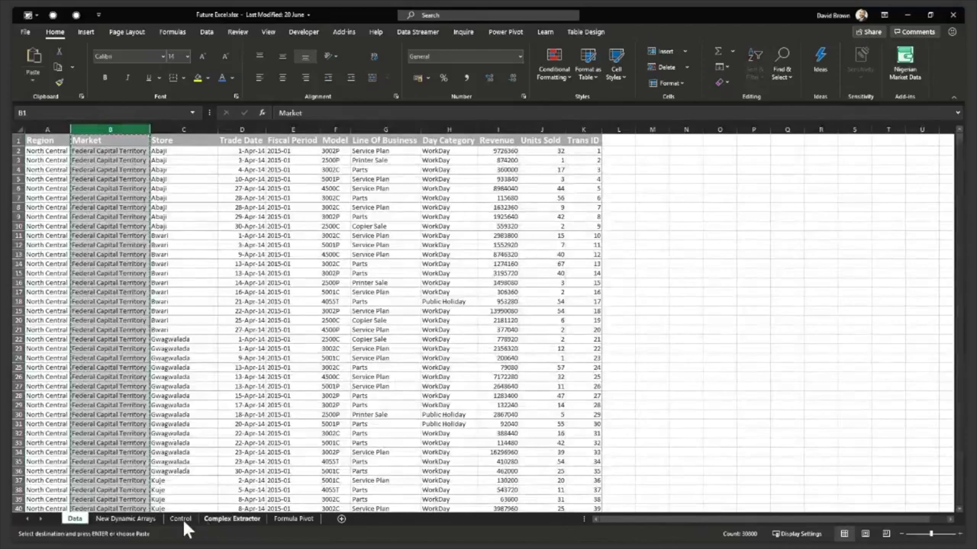
pyautogui.click(182, 520)
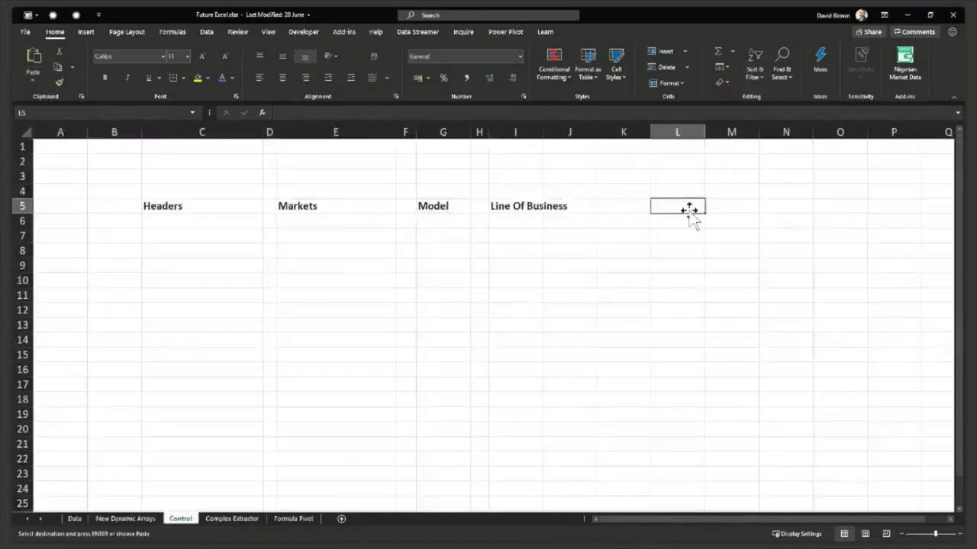
pyautogui.click(683, 144)
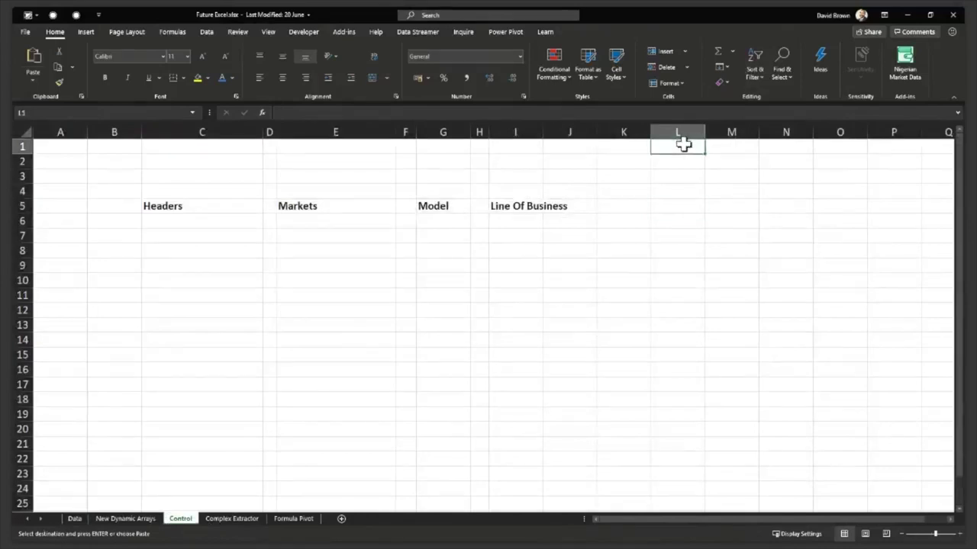
pyautogui.hotkey('ctrl', 'alt', 'v')
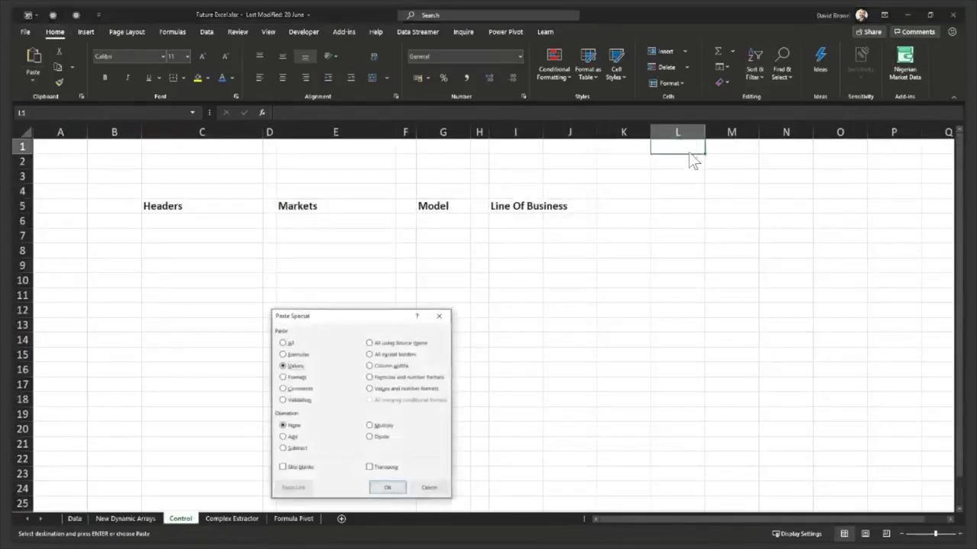
pyautogui.press('Return')
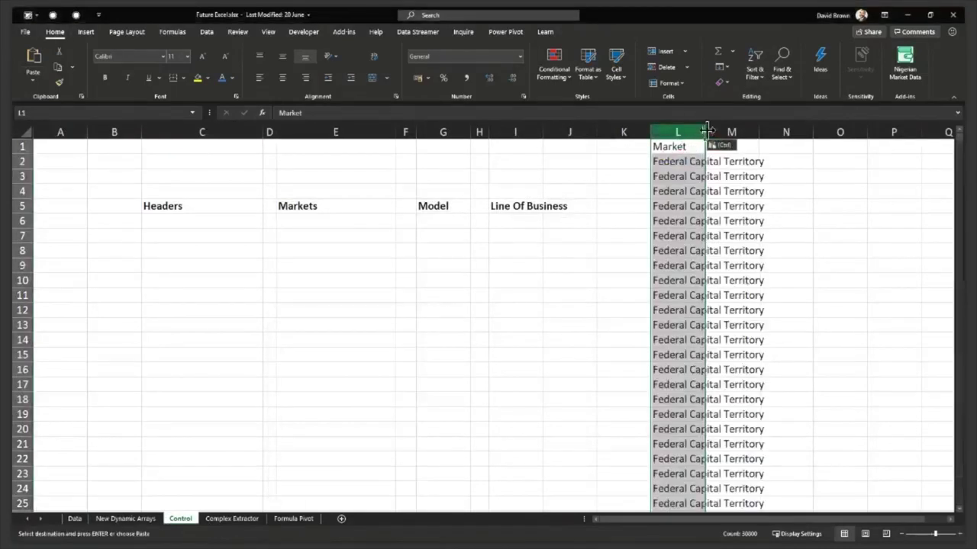
pyautogui.doubleClick(706, 131)
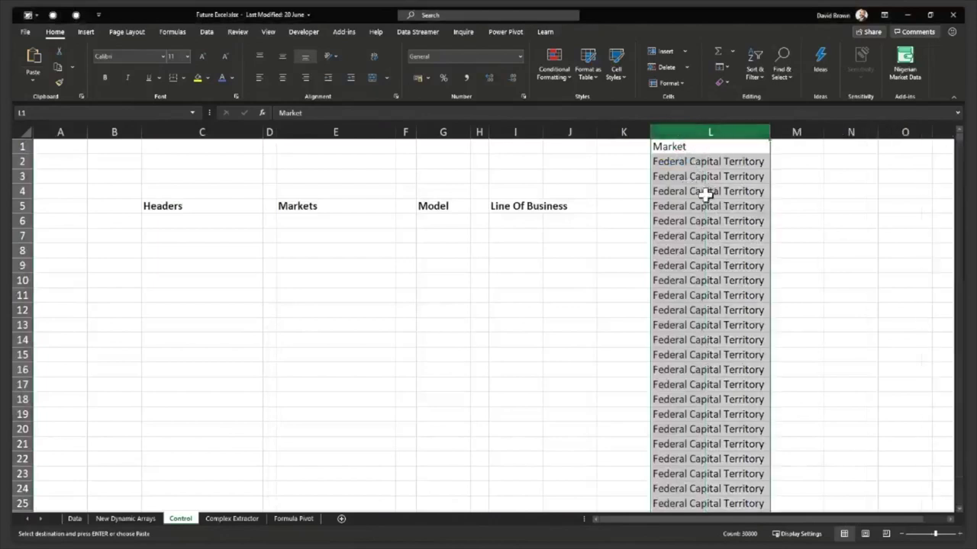
# - Remove the duplicate values from column L of the Control sheet
pyautogui.click(207, 34)
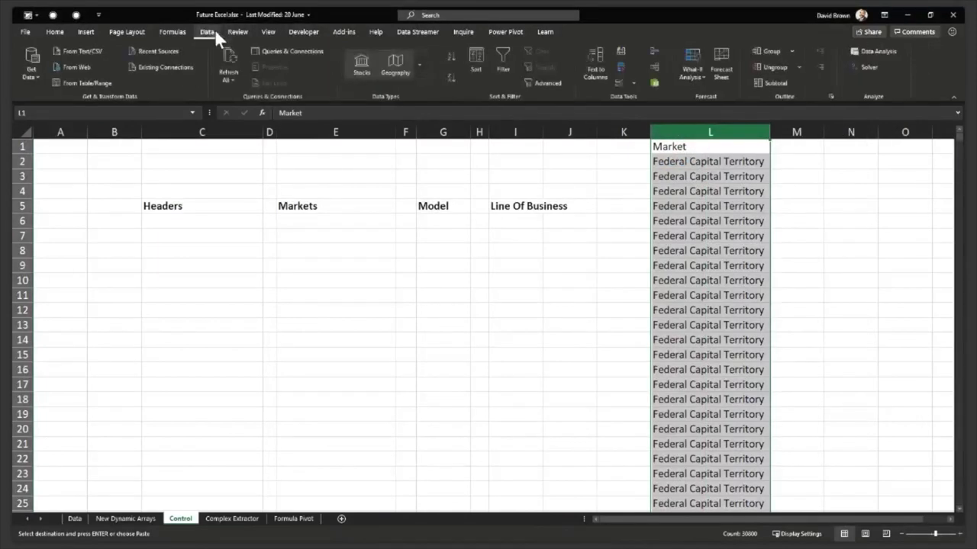
pyautogui.click(620, 64)
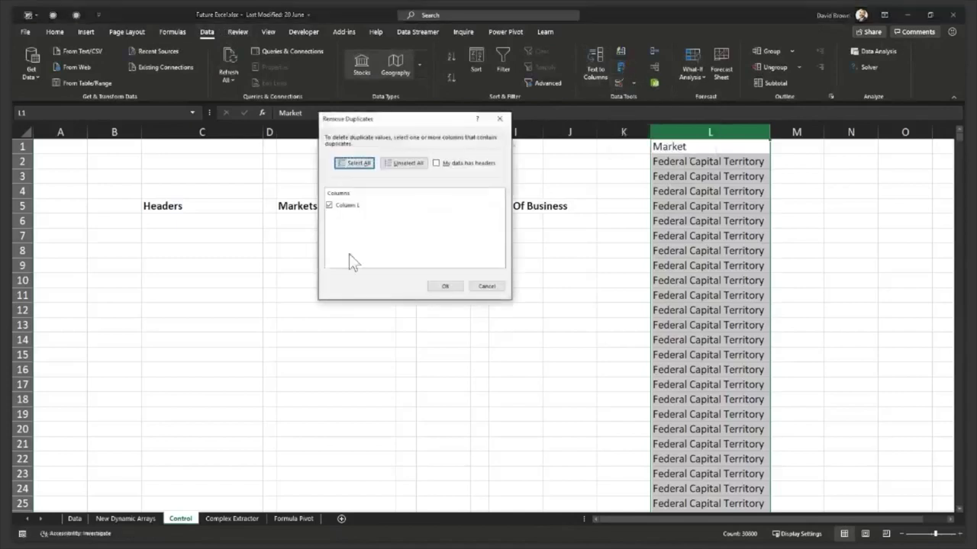
pyautogui.click(445, 285)
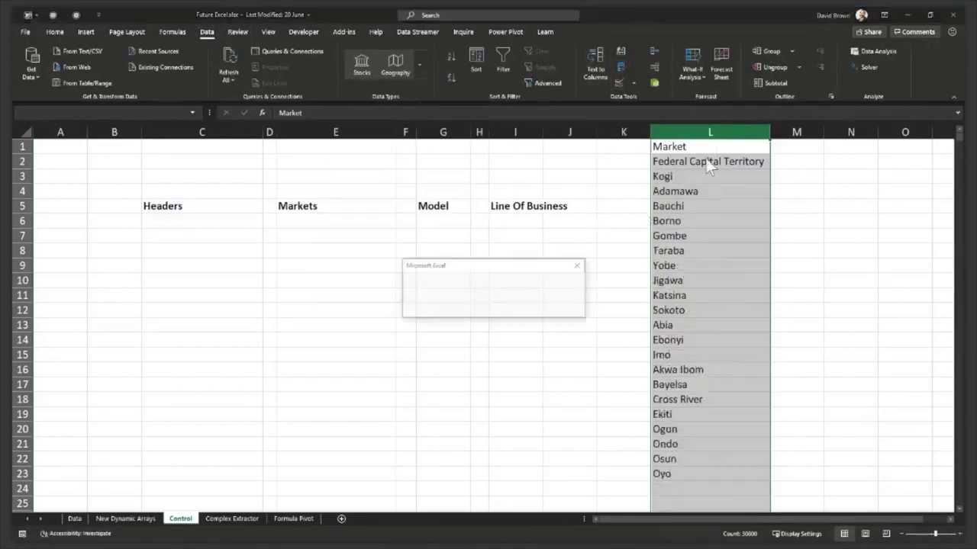
pyautogui.click(490, 306)
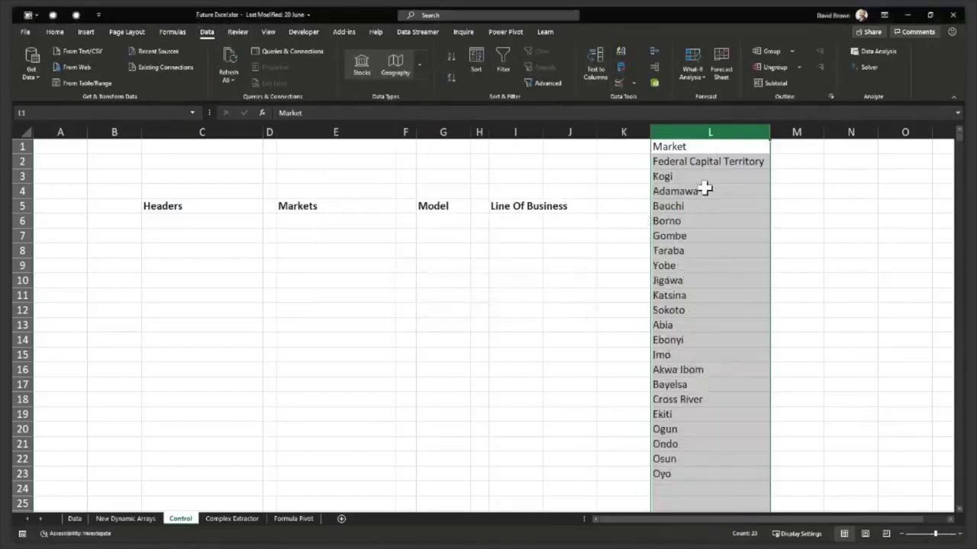
# - Make the Market header in L1 bold
pyautogui.click(705, 176)
pyautogui.click(687, 147)
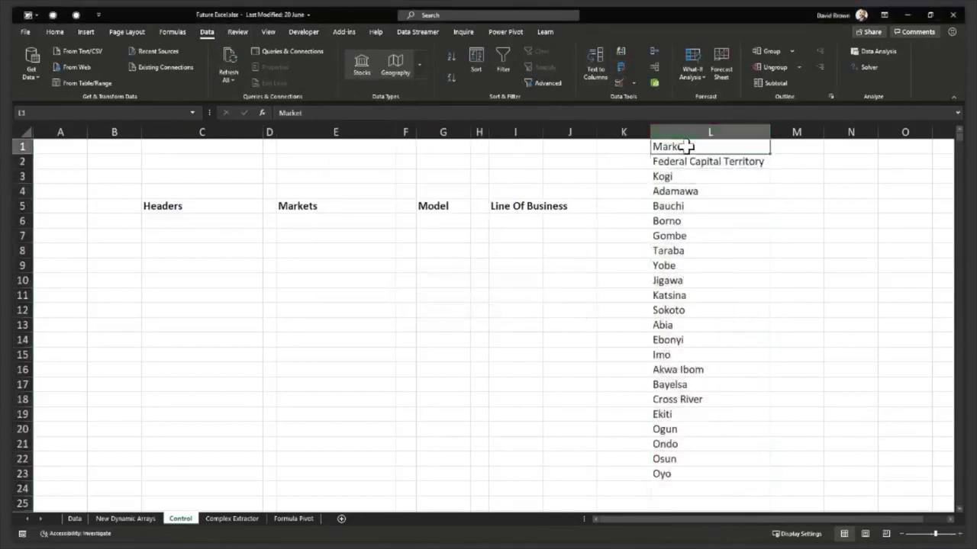
pyautogui.hotkey('ctrl', 'b')
# - Examine the market names listed in L2:L23 of the Control sheet
pyautogui.moveTo(708, 167); pyautogui.dragTo(693, 471)
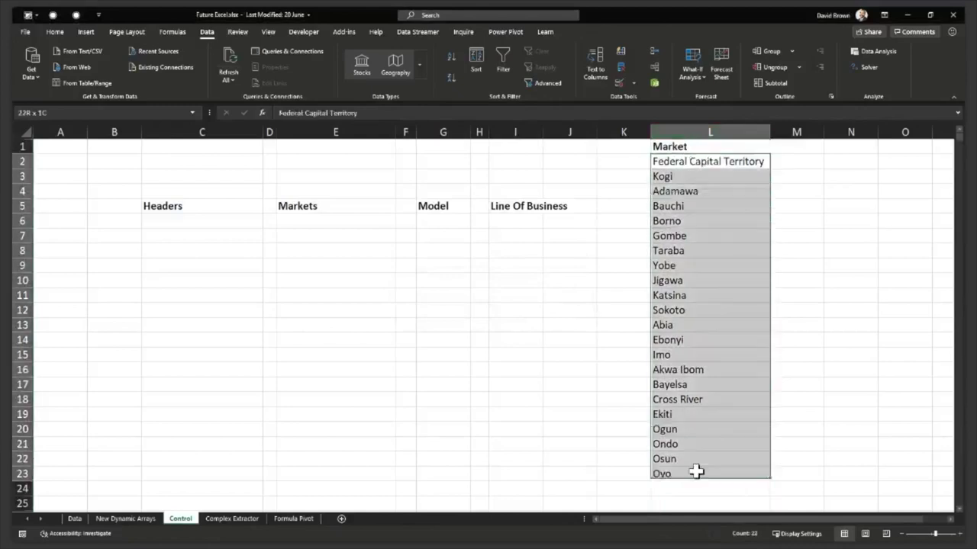
pyautogui.click(680, 177)
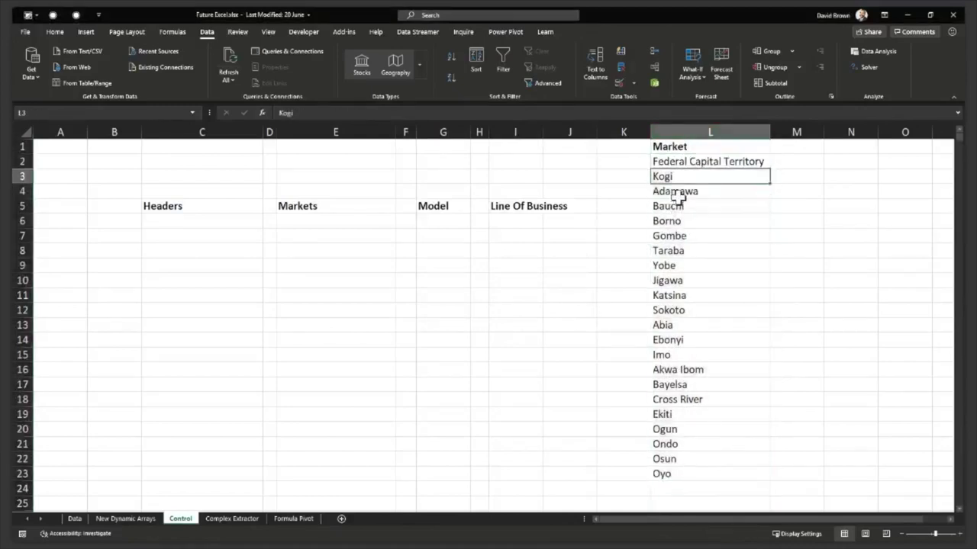
pyautogui.click(684, 190)
pyautogui.click(686, 250)
pyautogui.click(686, 278)
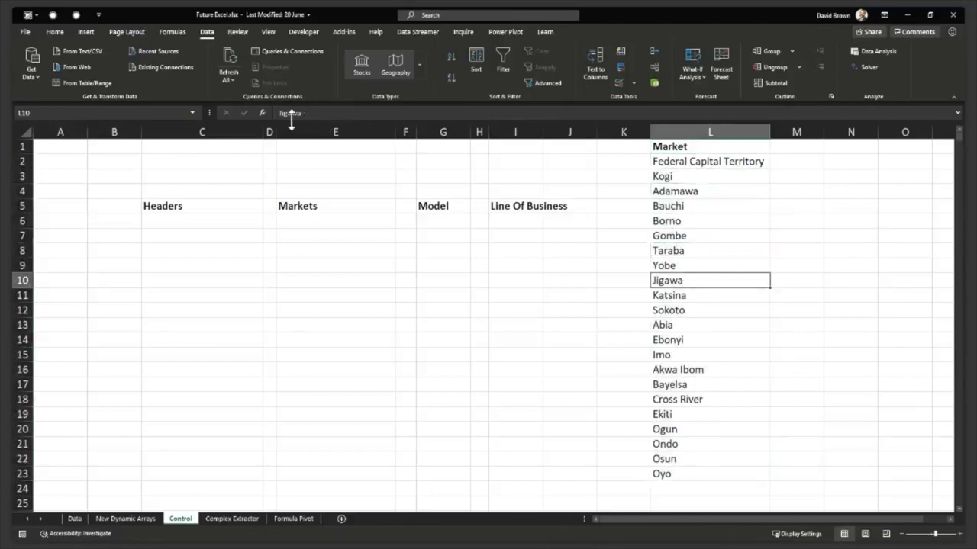
pyautogui.click(691, 194)
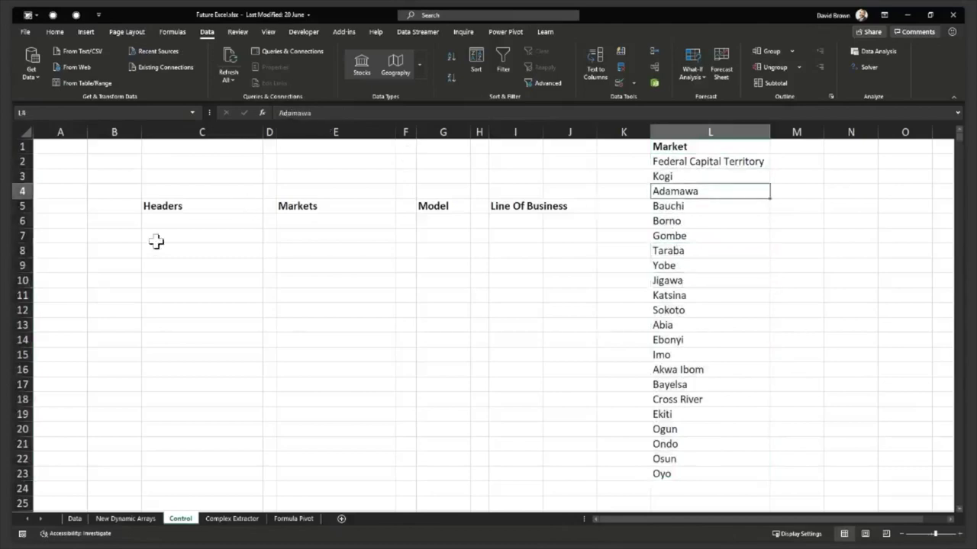
# - Enter =UNIQUE(Sales[Market]) in E6 of the Control sheet, taking the Market column from the Data sheet
pyautogui.click(311, 221)
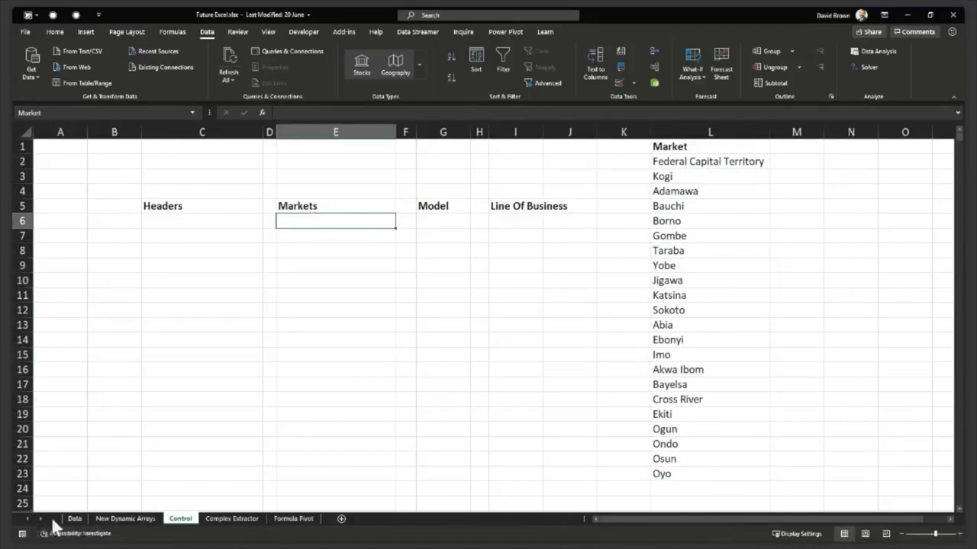
pyautogui.click(122, 522)
pyautogui.scroll(-6, 99, 296)
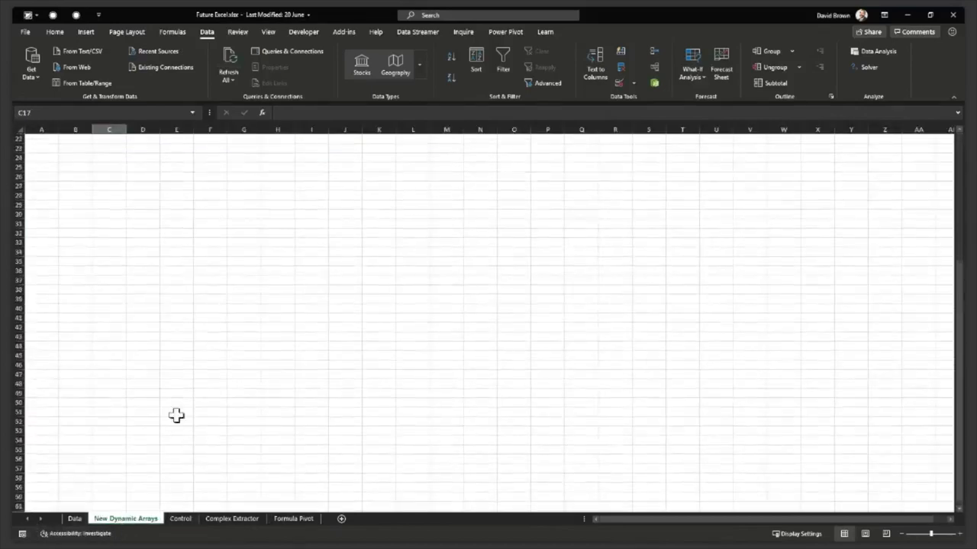
pyautogui.click(179, 520)
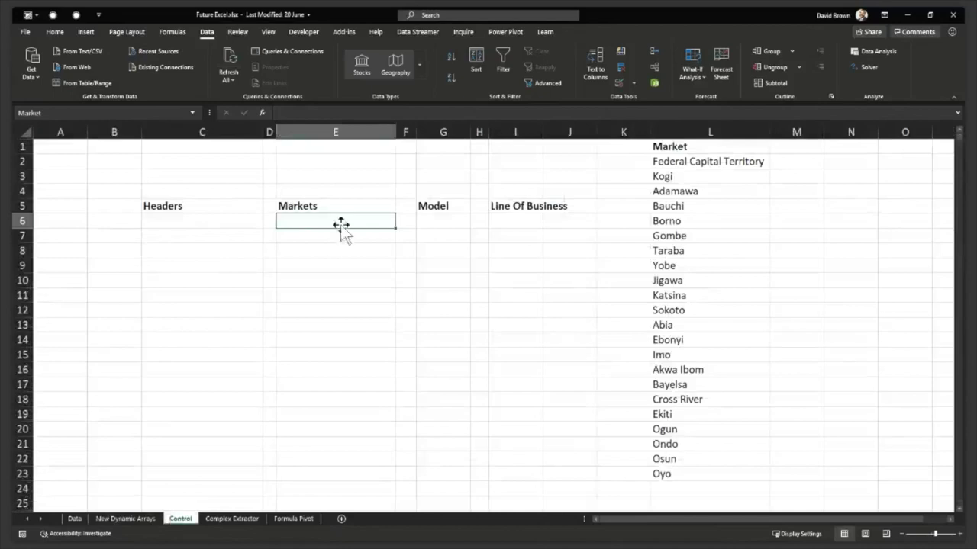
pyautogui.write('=')
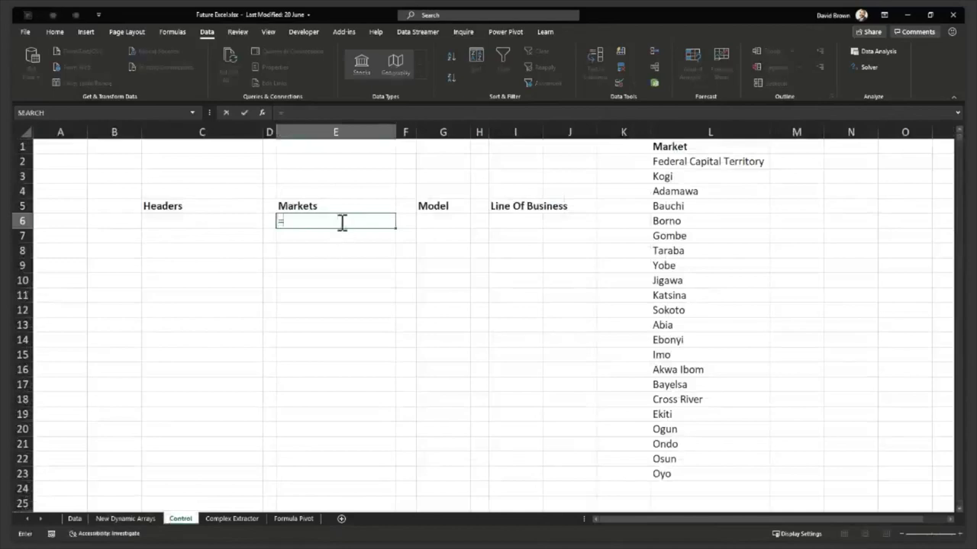
pyautogui.write('uniq')
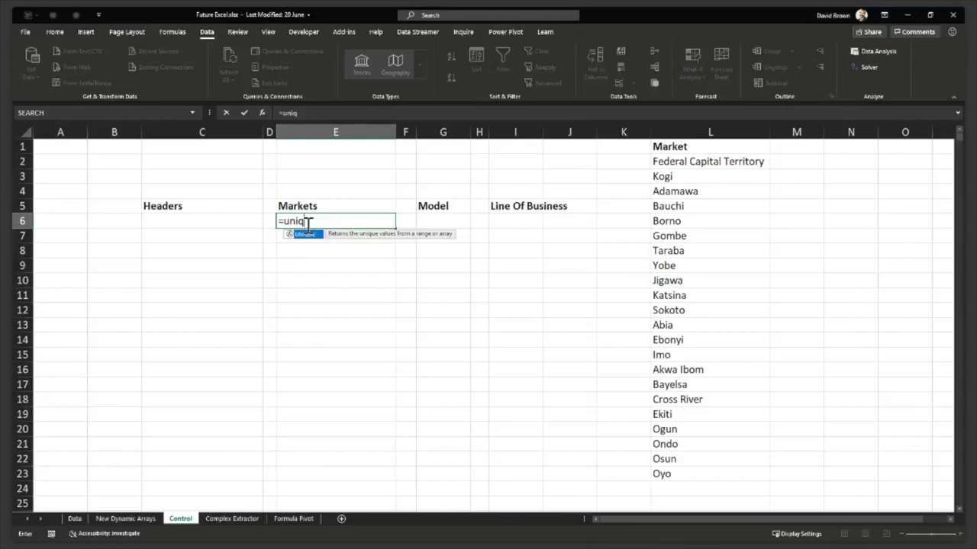
pyautogui.press('Tab')
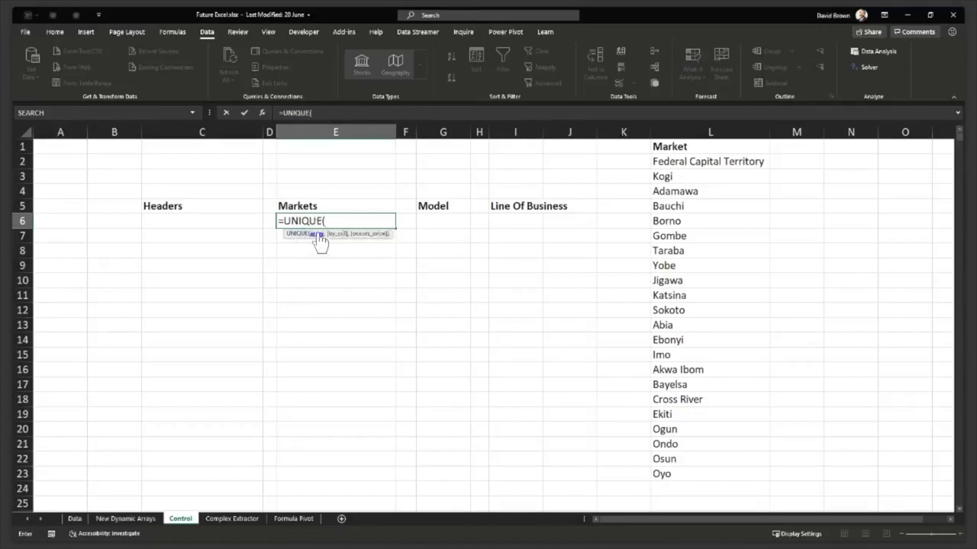
pyautogui.click(74, 521)
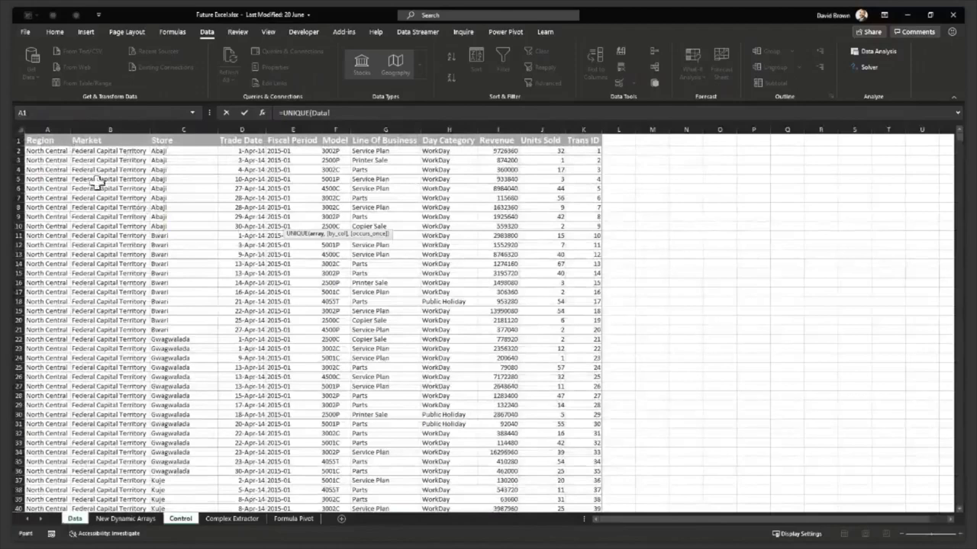
pyautogui.scroll(-2, 98, 183)
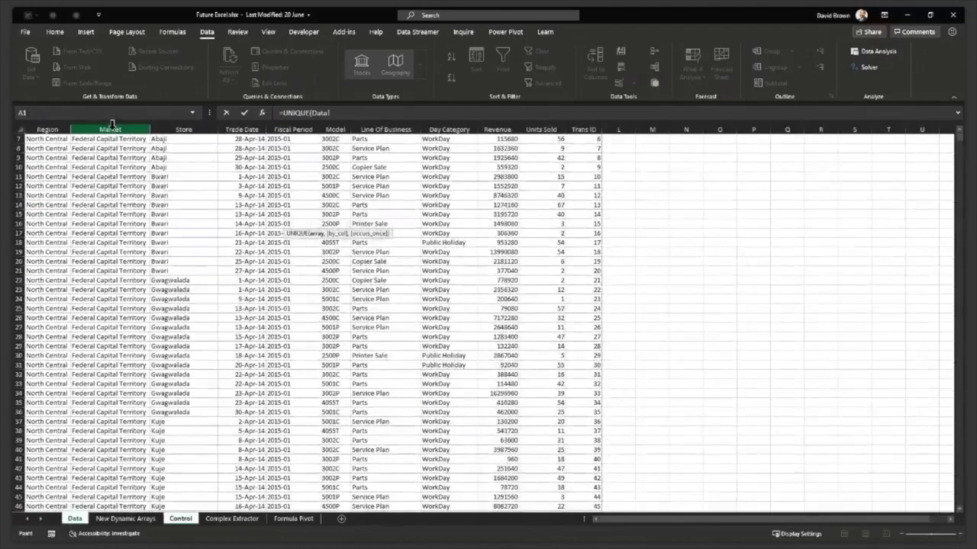
pyautogui.click(112, 126)
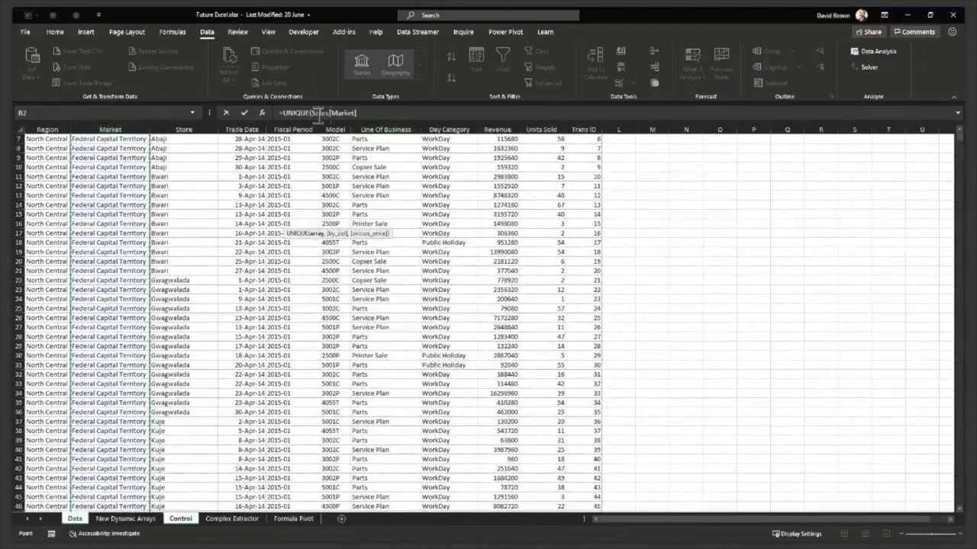
pyautogui.click(362, 113)
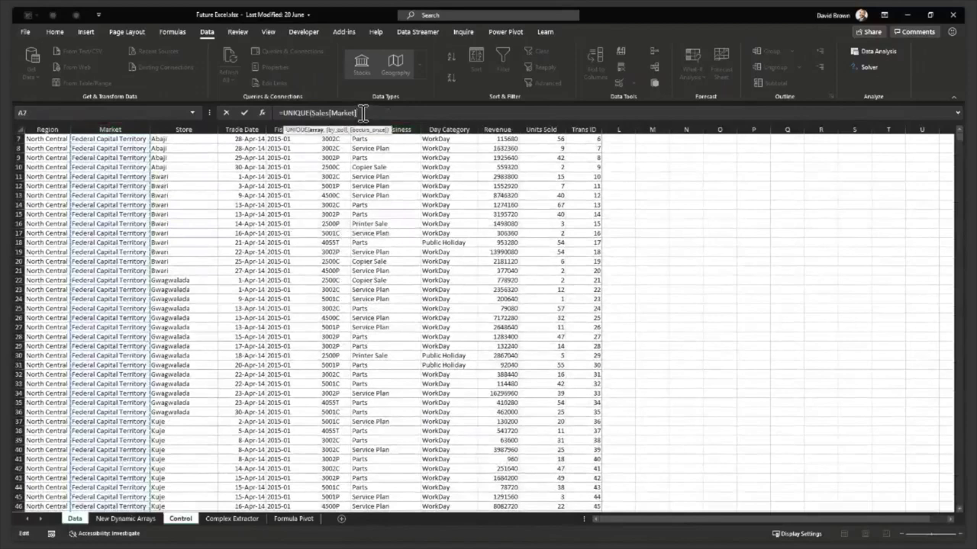
pyautogui.write(')')
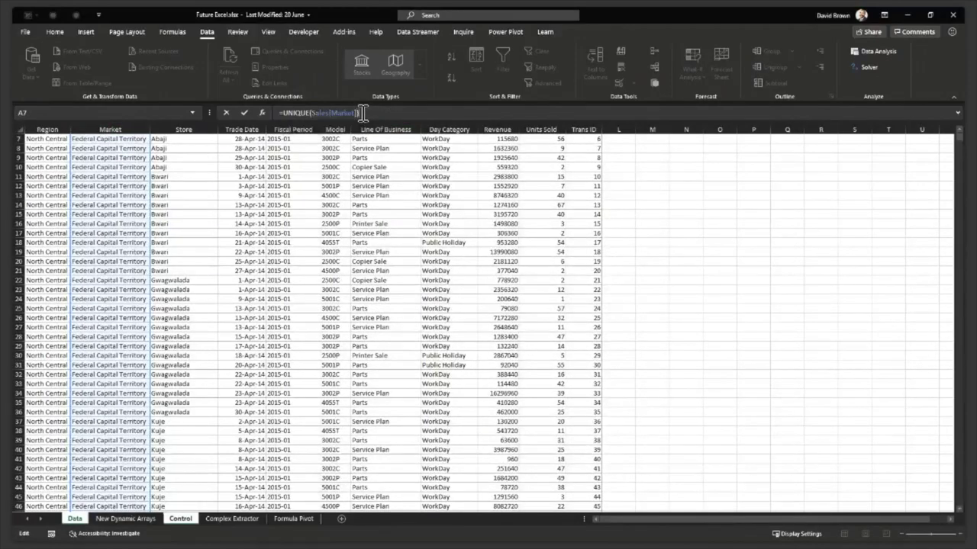
pyautogui.press('Return')
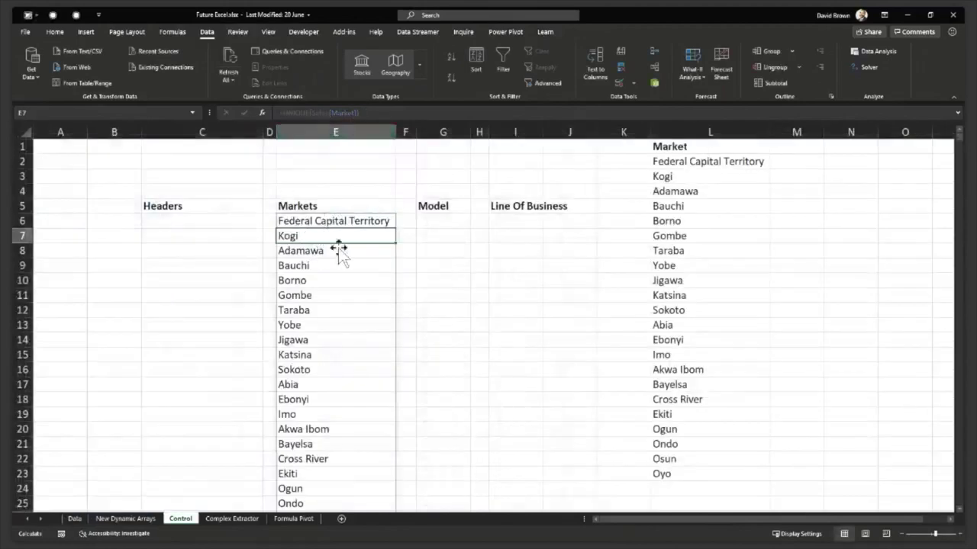
# - Examine the spilled Markets list in column E and compare the formula in E6 with those in the cells beneath it
pyautogui.scroll(-2, 338, 290)
pyautogui.scroll(1, 339, 312)
pyautogui.scroll(1, 340, 313)
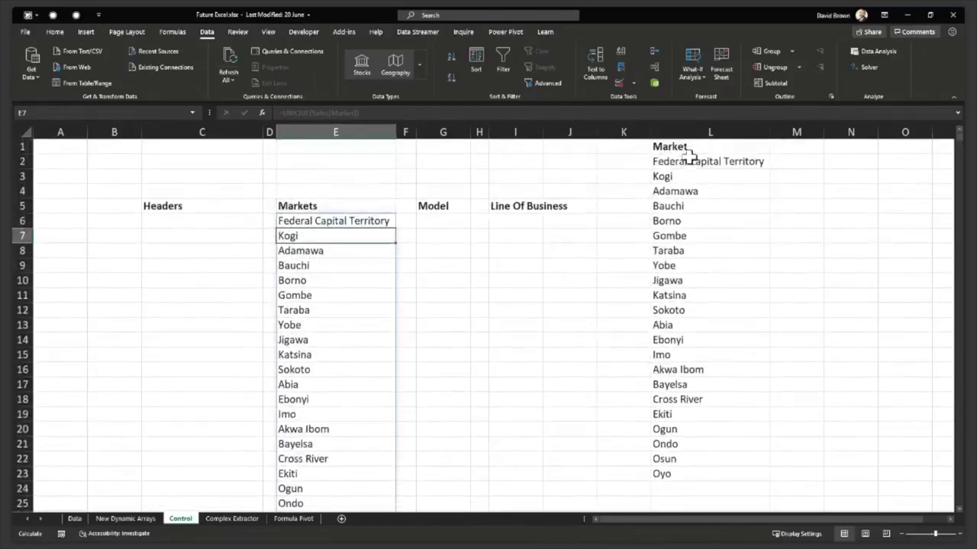
pyautogui.click(364, 221)
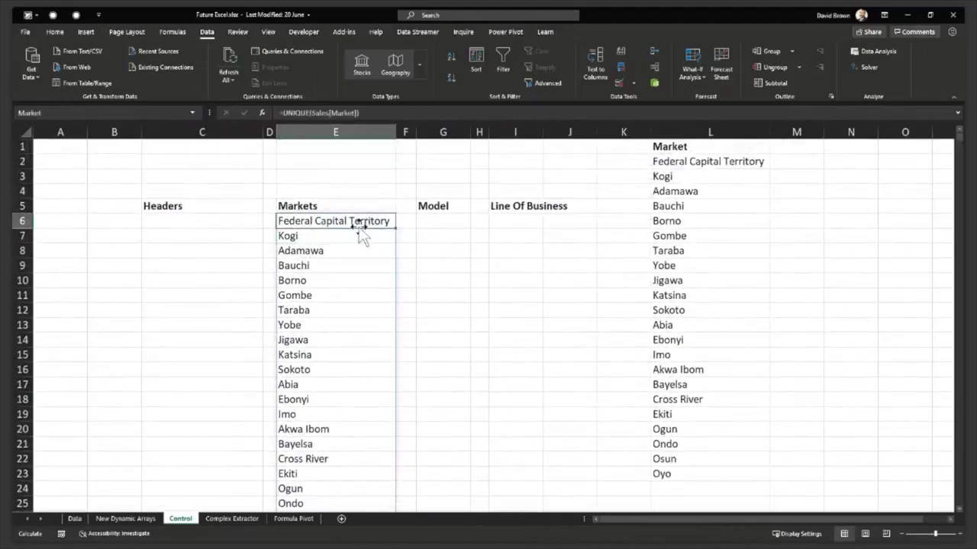
pyautogui.click(323, 264)
pyautogui.click(323, 295)
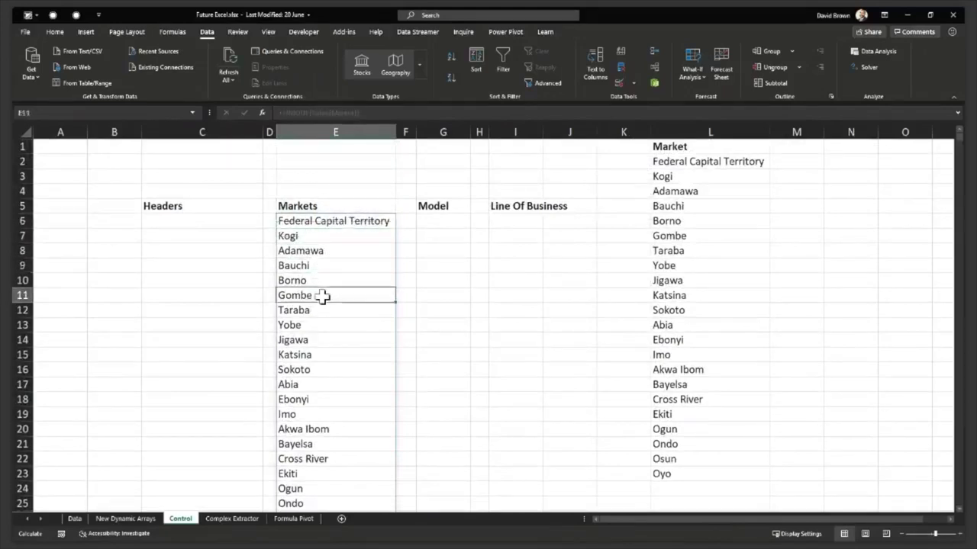
pyautogui.click(323, 339)
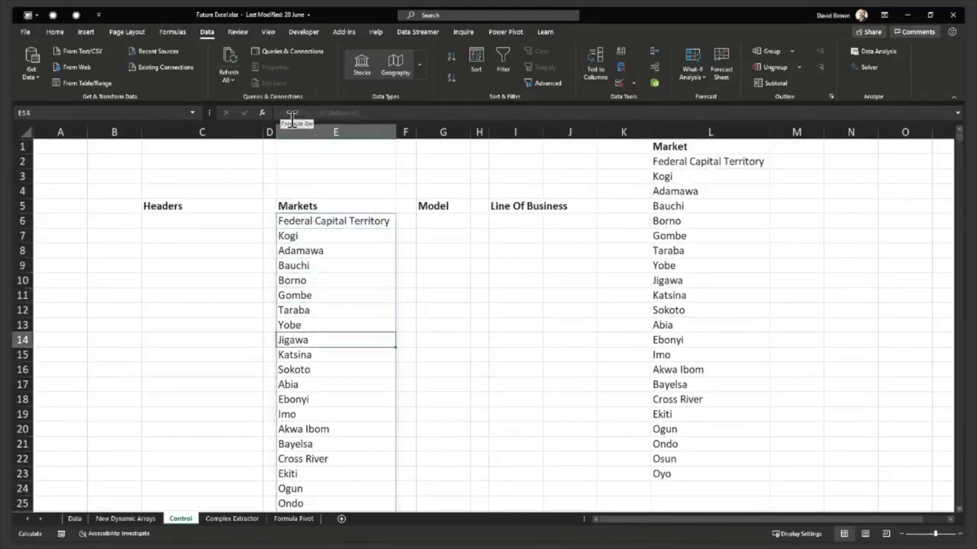
pyautogui.click(309, 221)
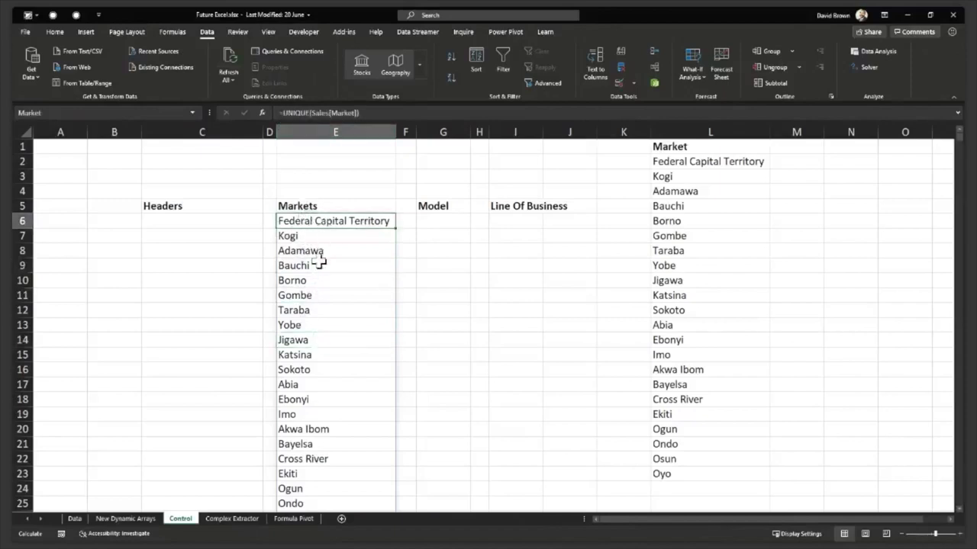
# - Test the spill range by entering sdfsdgfs in E11, check E6, and clear the entry from E11
pyautogui.click(328, 297)
pyautogui.write('sdfsdgfs')
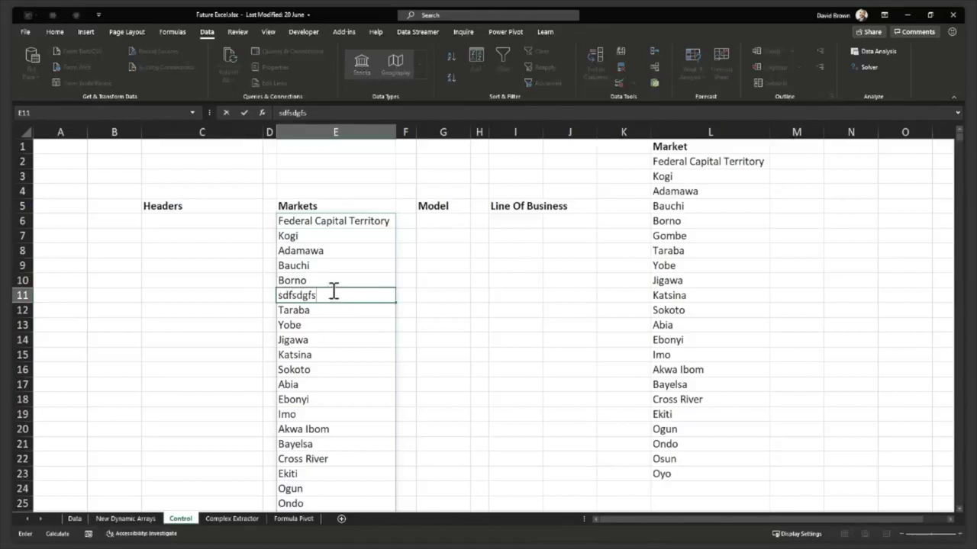
pyautogui.press('Return')
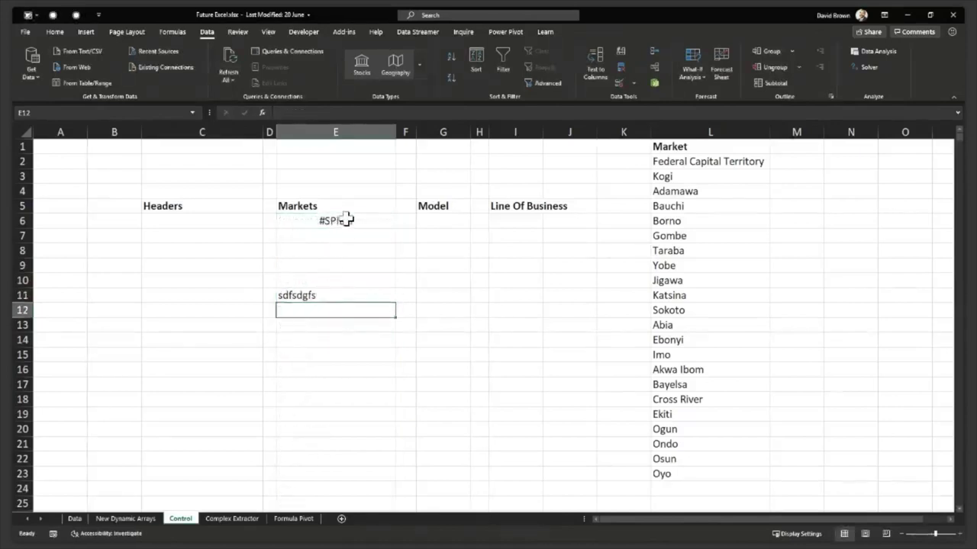
pyautogui.click(347, 219)
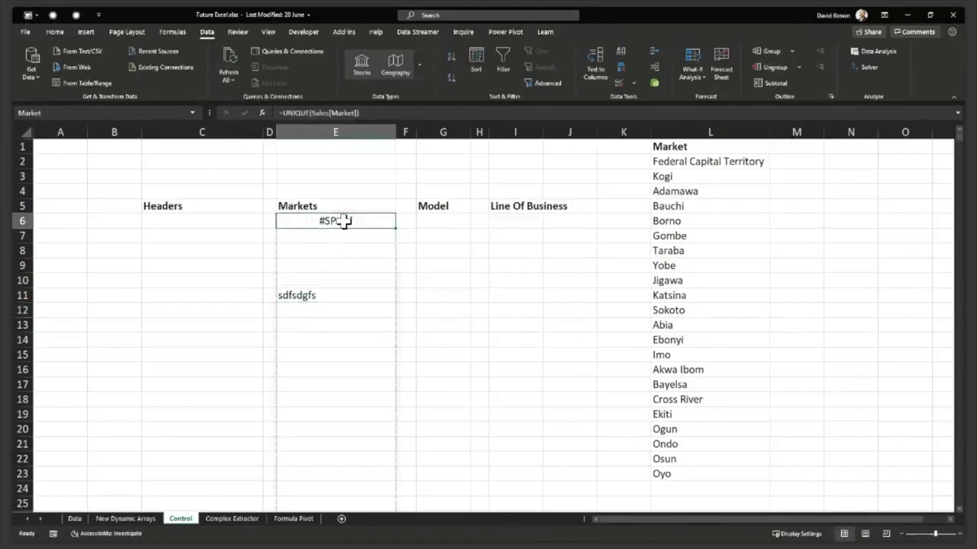
pyautogui.click(318, 297)
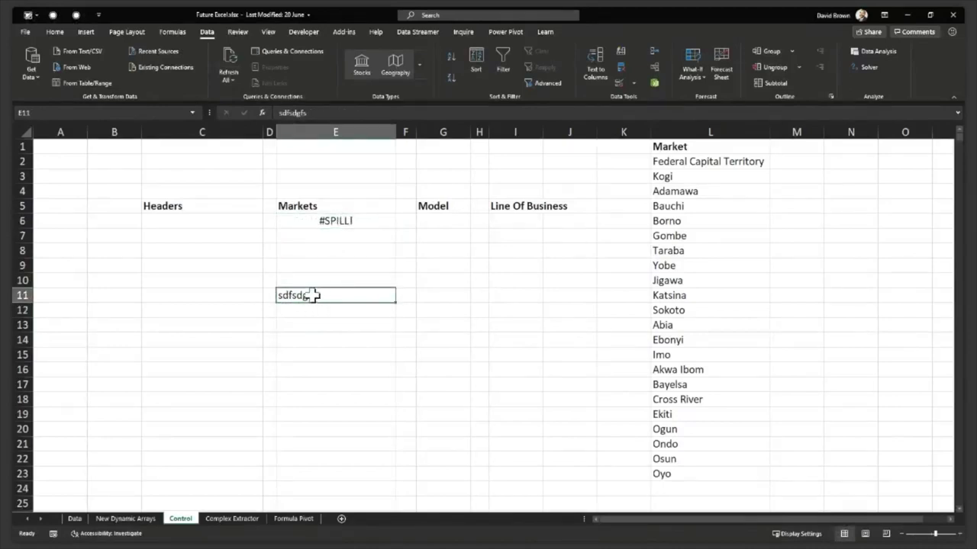
pyautogui.press('Delete')
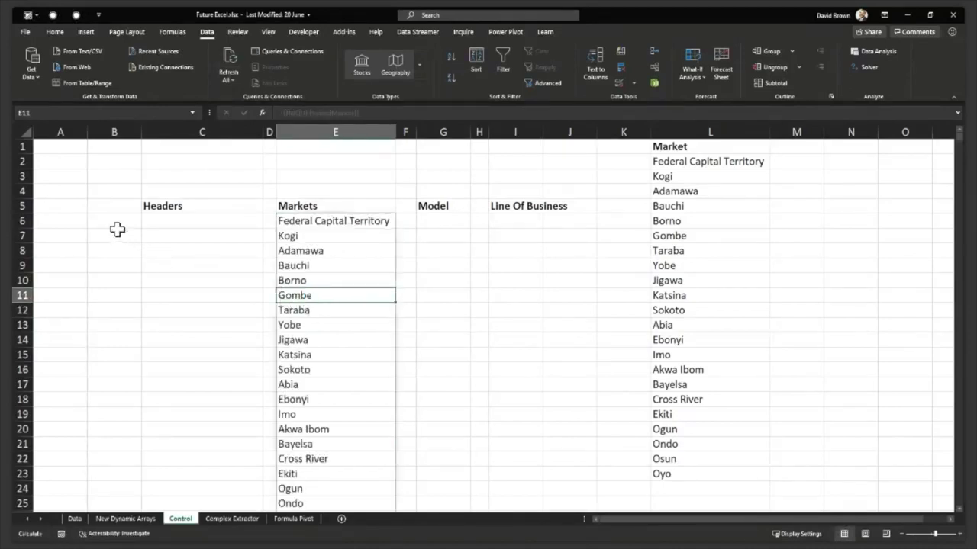
# - Enter the array formula =L2:L7 in B6 of the Control sheet
pyautogui.click(116, 221)
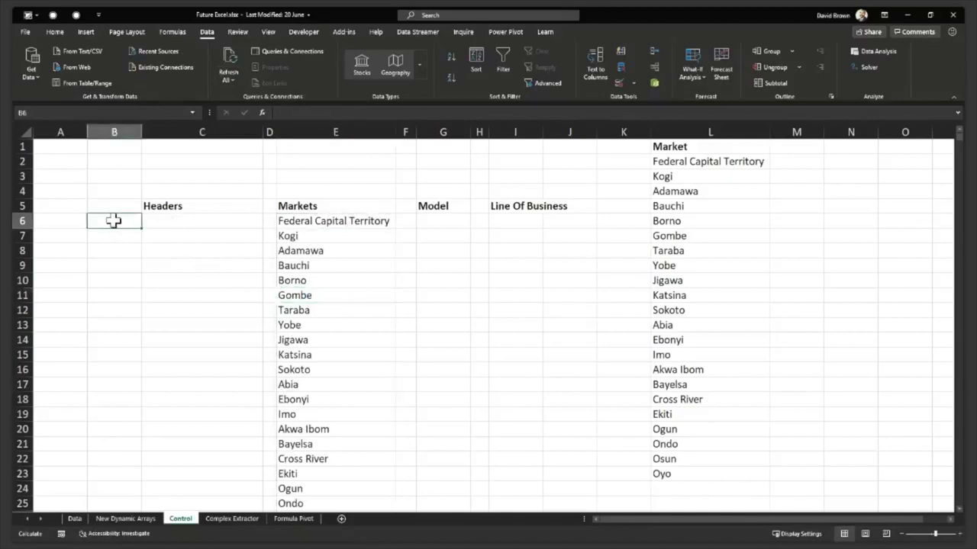
pyautogui.write('=')
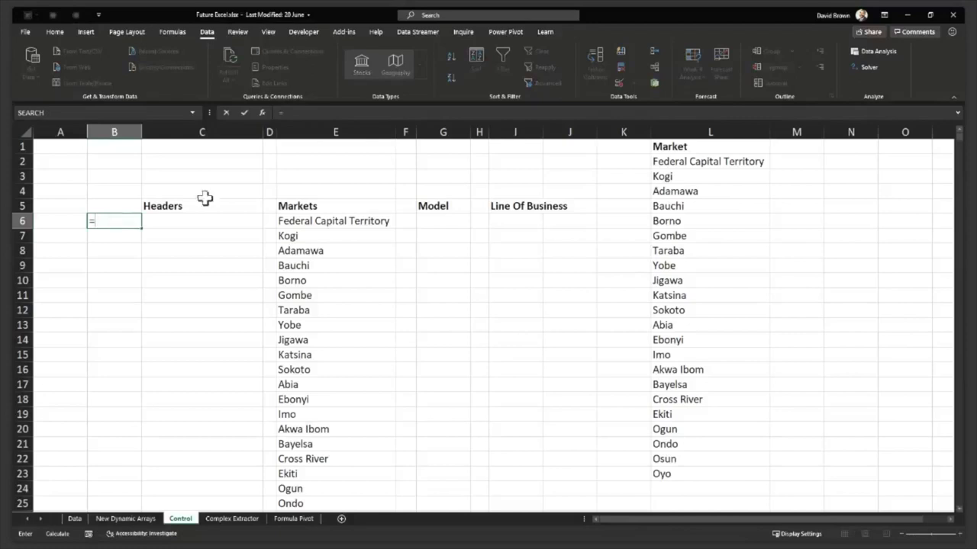
pyautogui.moveTo(709, 160); pyautogui.dragTo(696, 238)
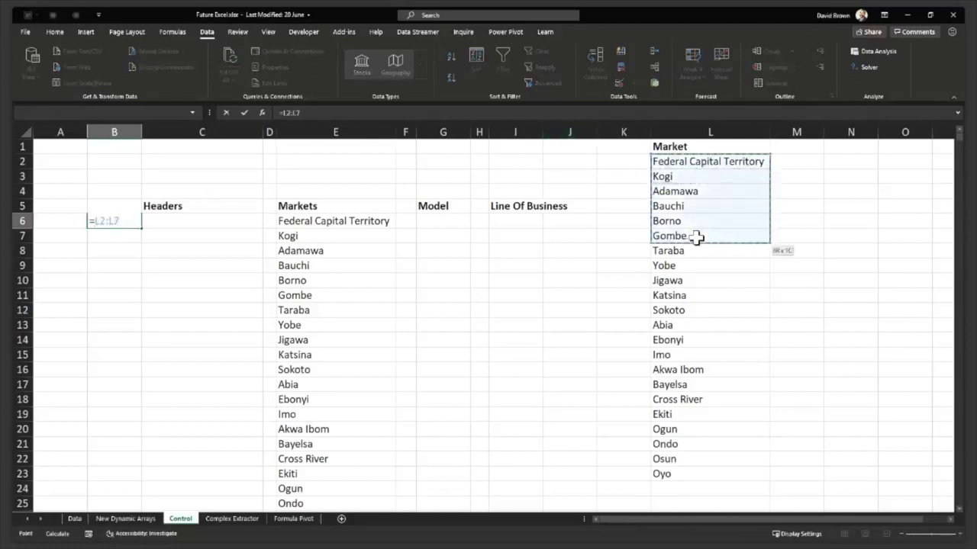
pyautogui.press('Return')
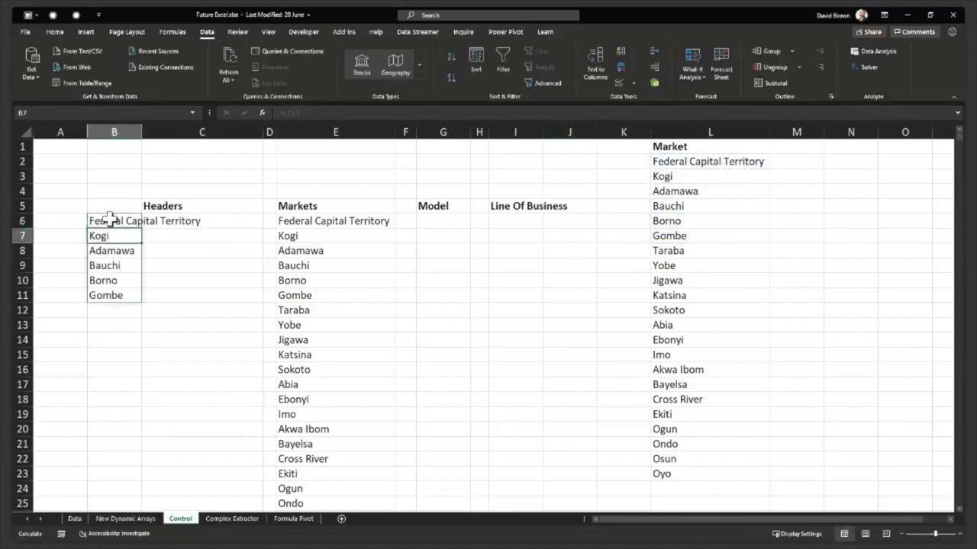
# - Replace the formula in B6 with =L7:L12
pyautogui.click(111, 219)
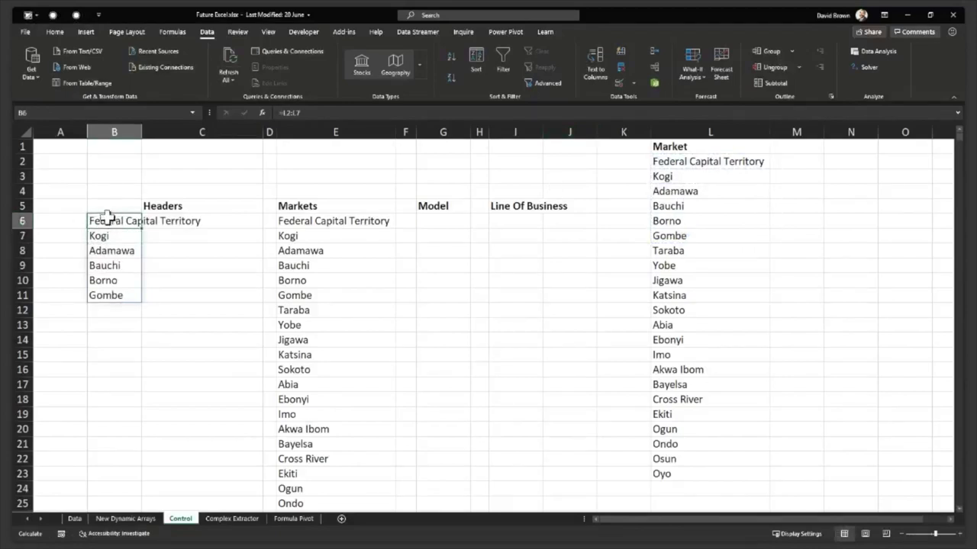
pyautogui.press('Delete')
pyautogui.write('=')
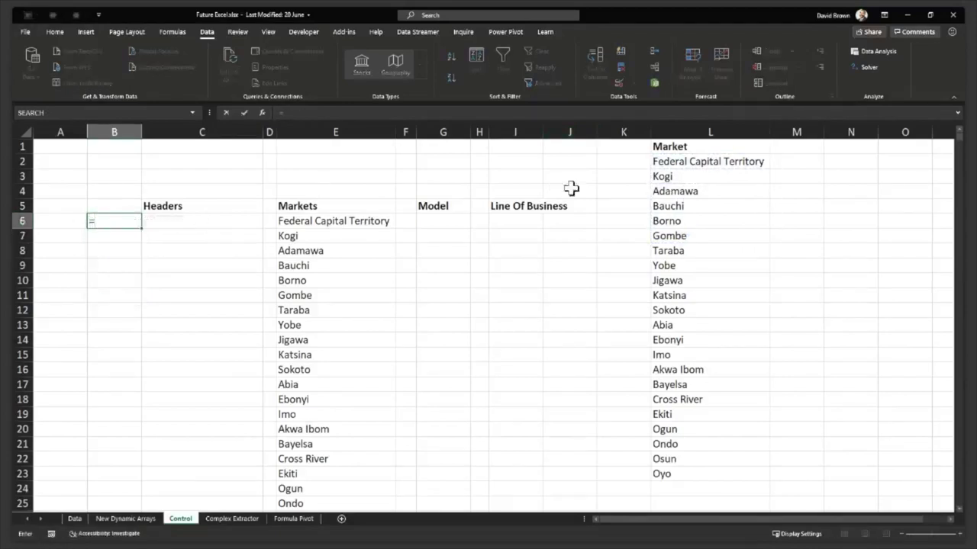
pyautogui.moveTo(691, 239); pyautogui.dragTo(689, 309)
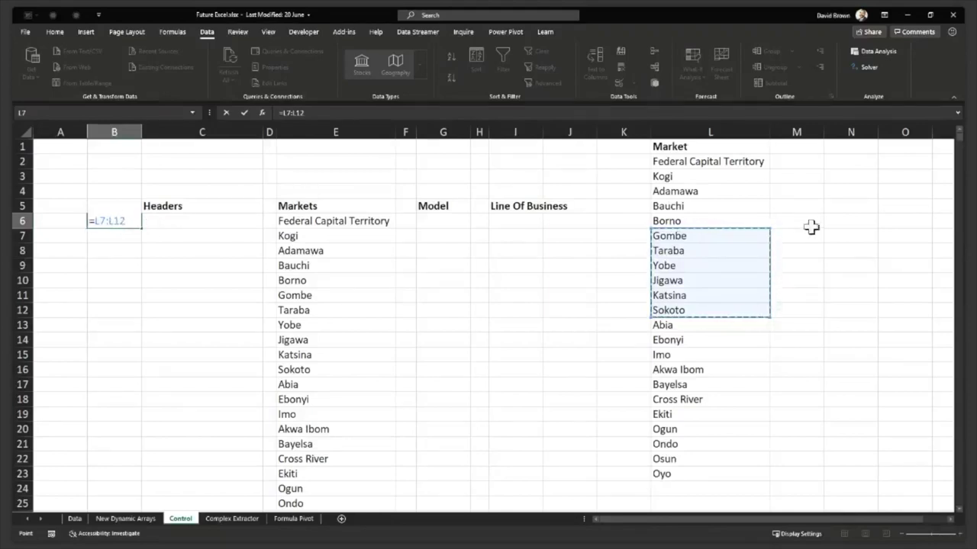
pyautogui.press('Return')
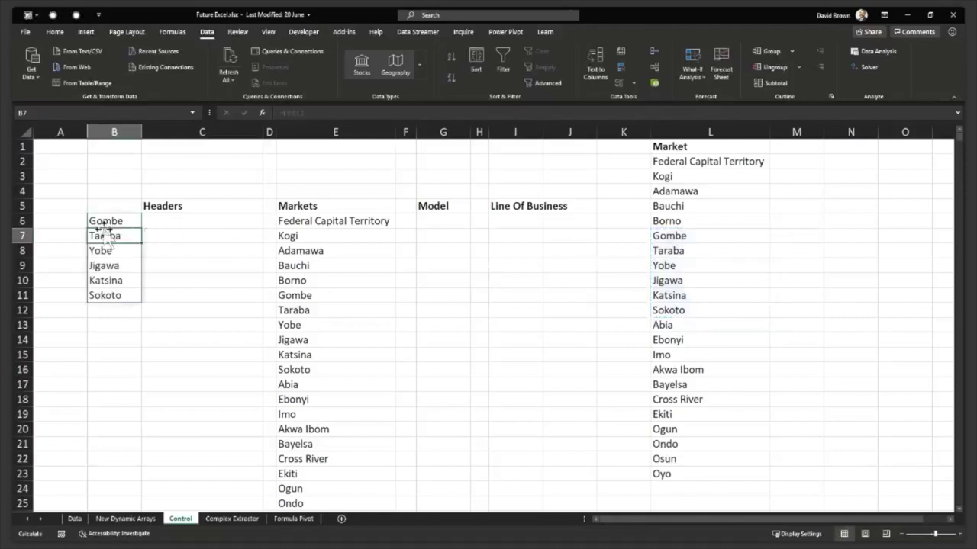
# - Block the column B spill range by entering cvhf in B9, and clear that entry again
pyautogui.click(100, 265)
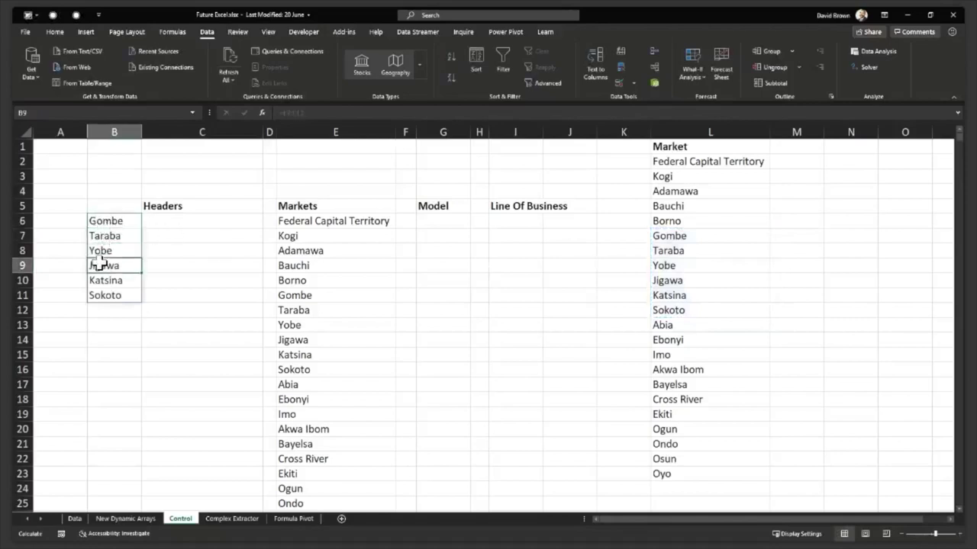
pyautogui.write('cvhf')
pyautogui.click(118, 327)
pyautogui.click(116, 267)
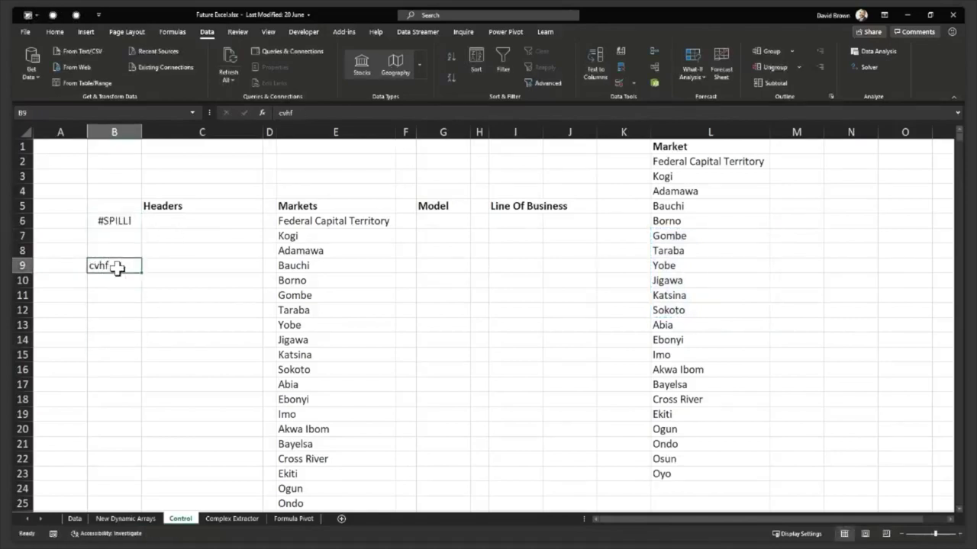
pyautogui.press('Delete')
# - Clear the test formula and its results from B6:B11, and select the UNIQUE formula cell E6
pyautogui.moveTo(120, 221); pyautogui.dragTo(112, 298)
pyautogui.press('Delete')
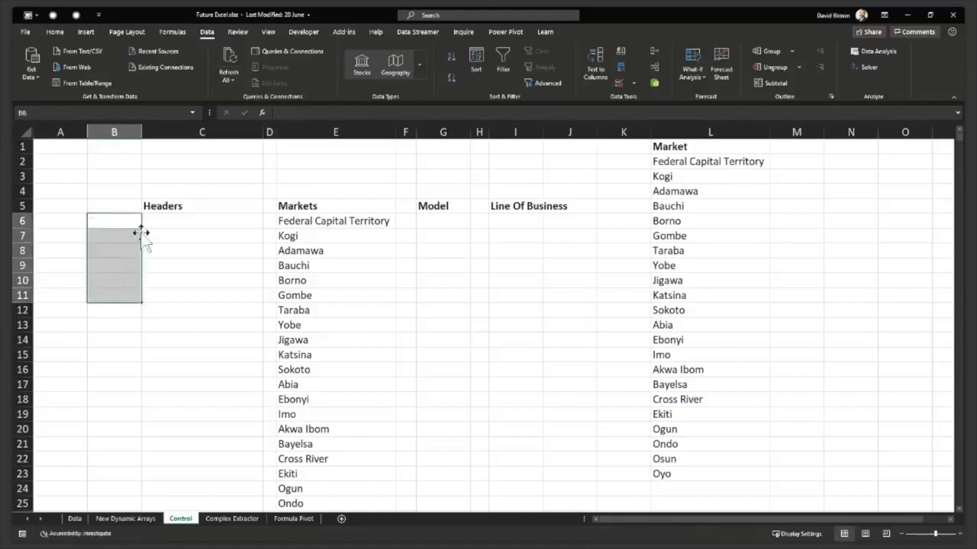
pyautogui.click(124, 221)
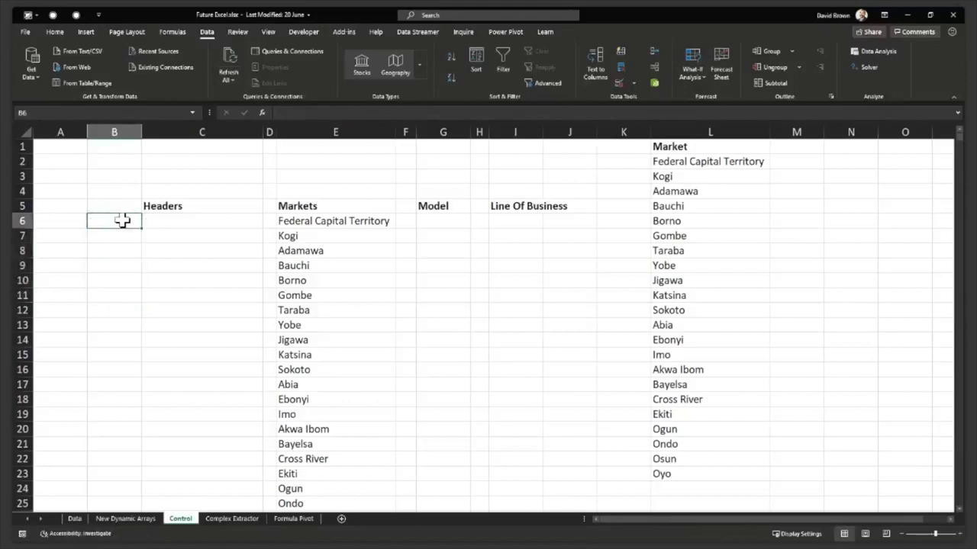
pyautogui.click(320, 222)
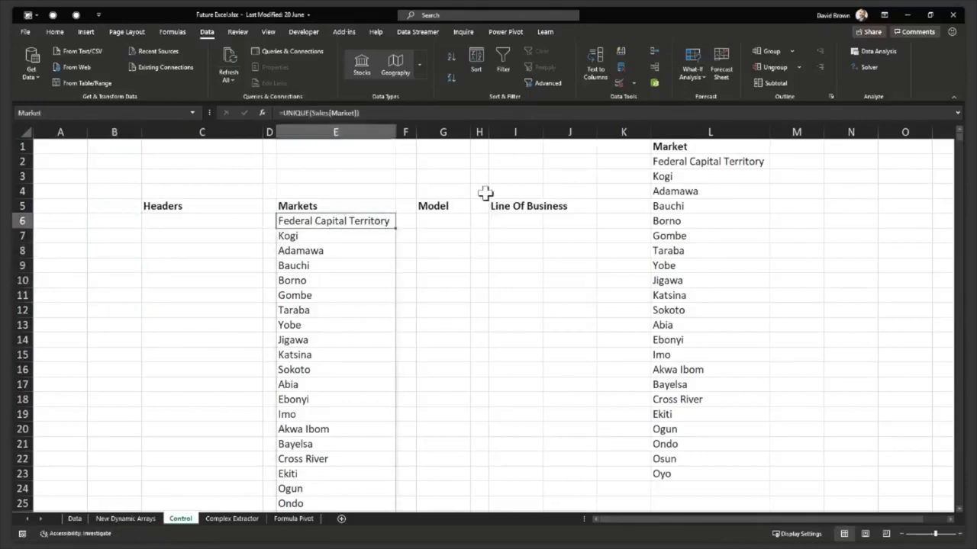
# - Enter the heading Market in C2 of the Control sheet, make it bold, and select C3
pyautogui.click(341, 163)
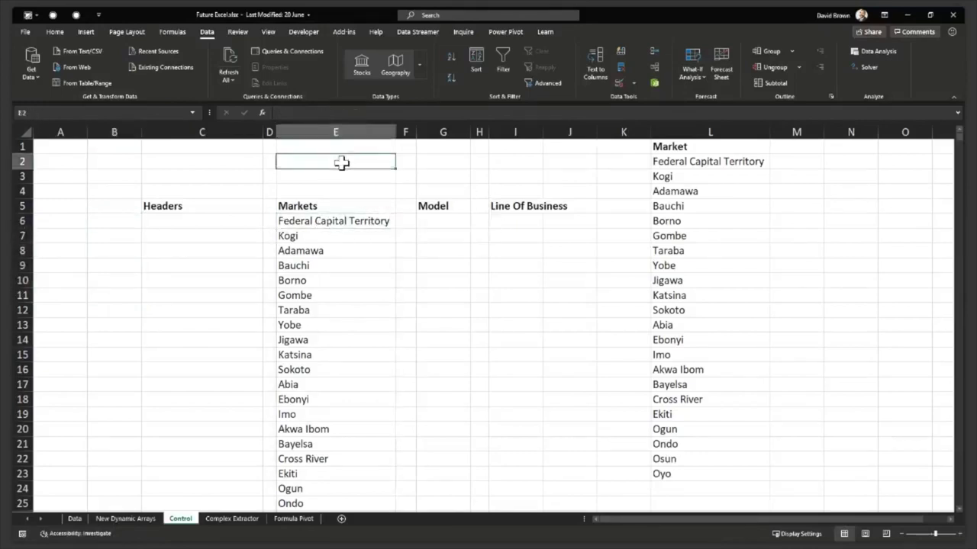
pyautogui.click(206, 160)
pyautogui.write('MArk')
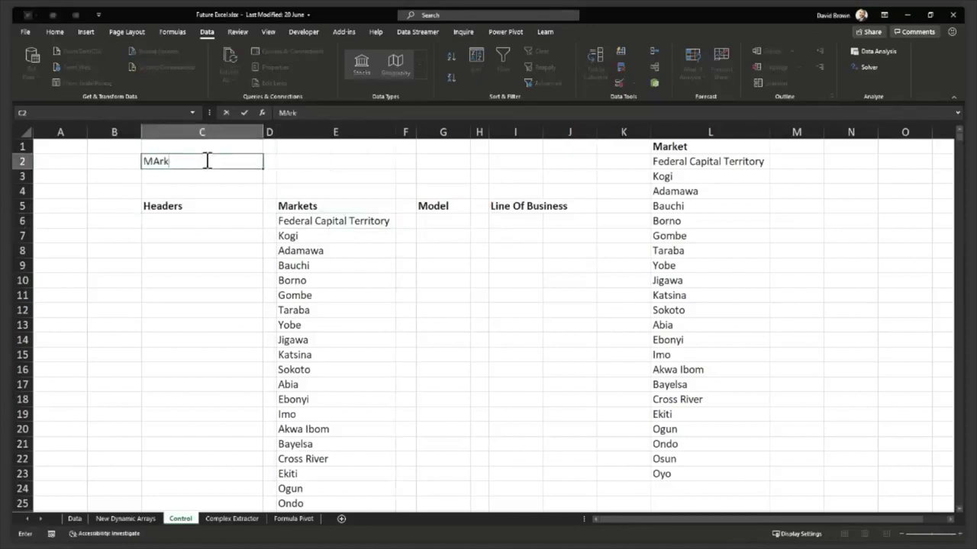
pyautogui.write('et')
pyautogui.press('Return')
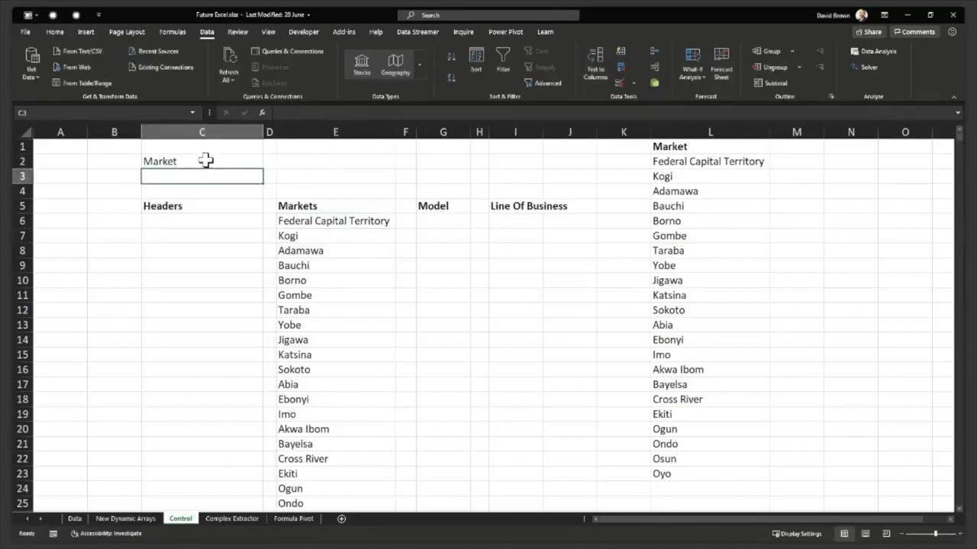
pyautogui.click(206, 160)
pyautogui.press('Return')
pyautogui.click(633, 81)
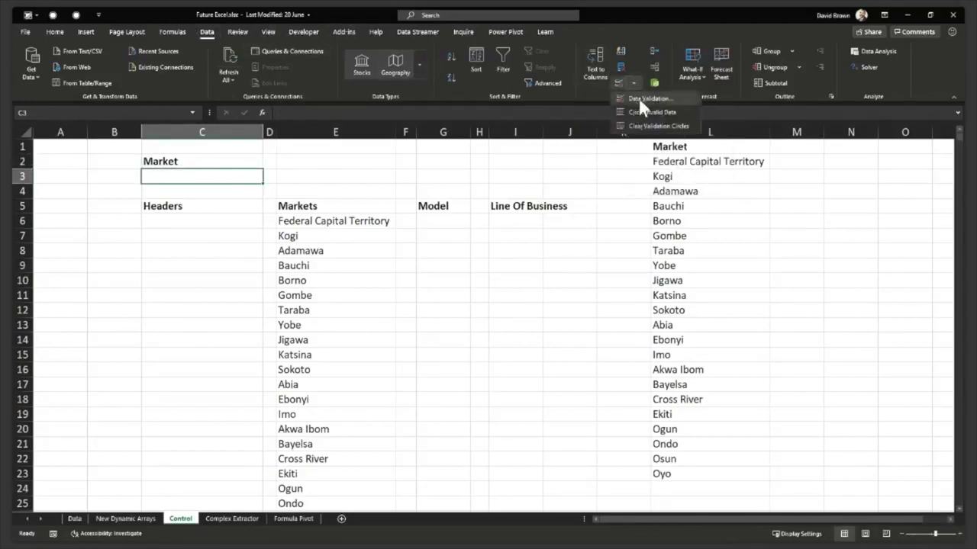
pyautogui.click(640, 99)
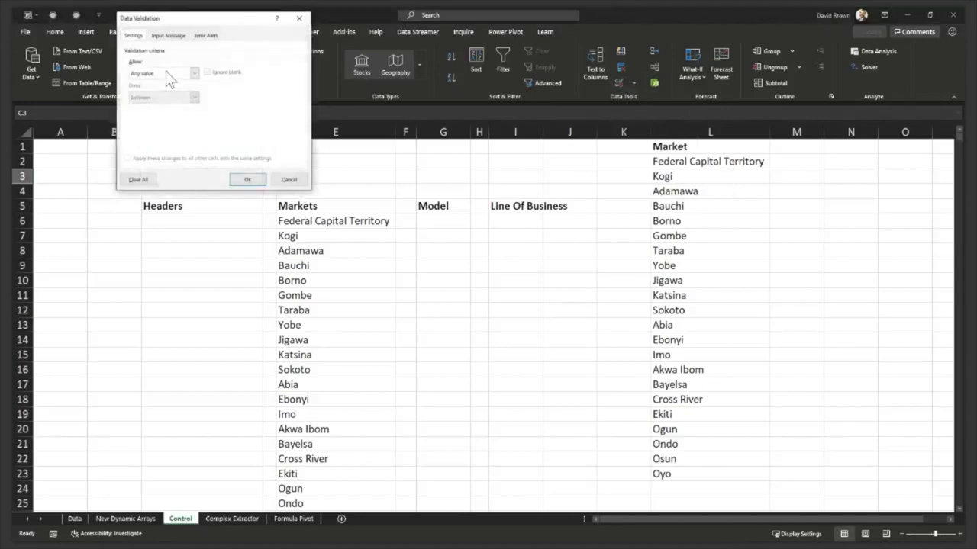
pyautogui.click(171, 74)
pyautogui.click(162, 110)
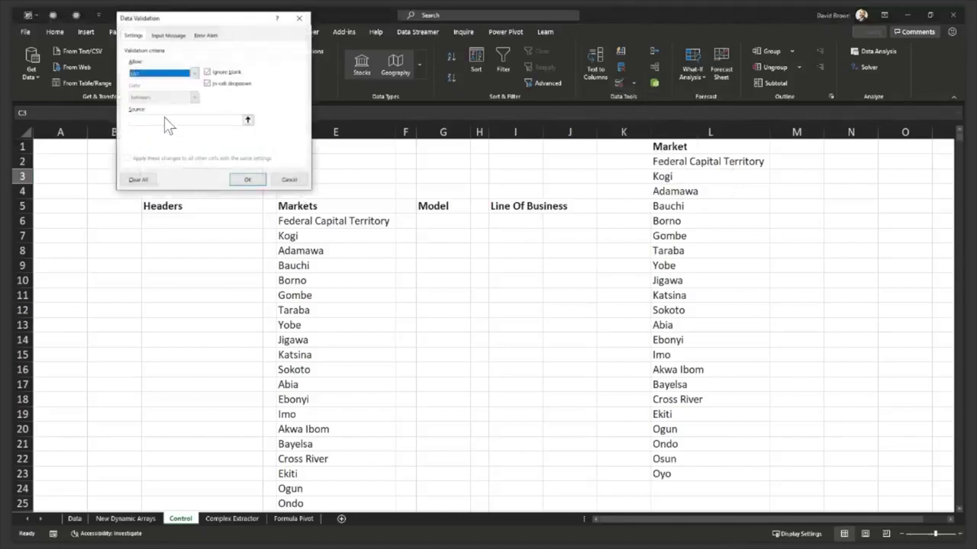
pyautogui.click(160, 120)
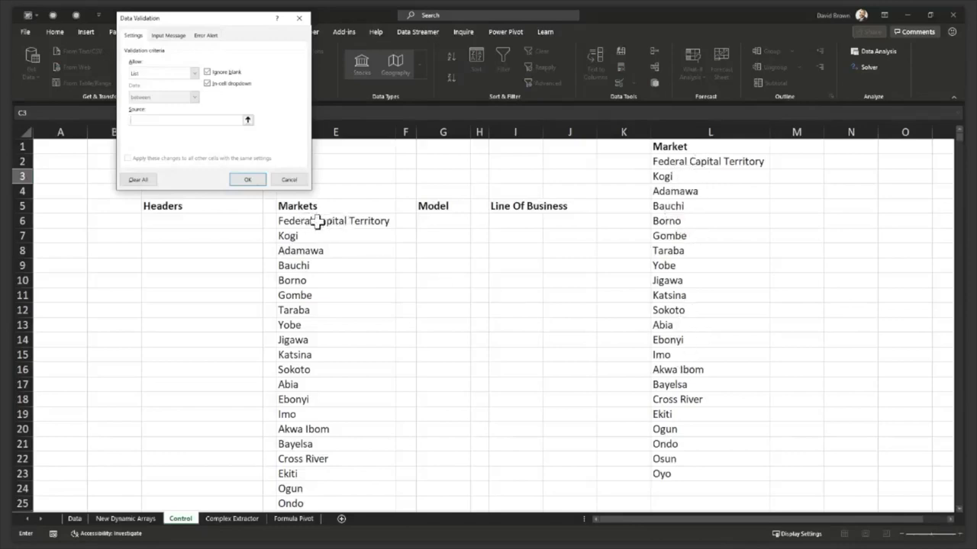
pyautogui.click(317, 220)
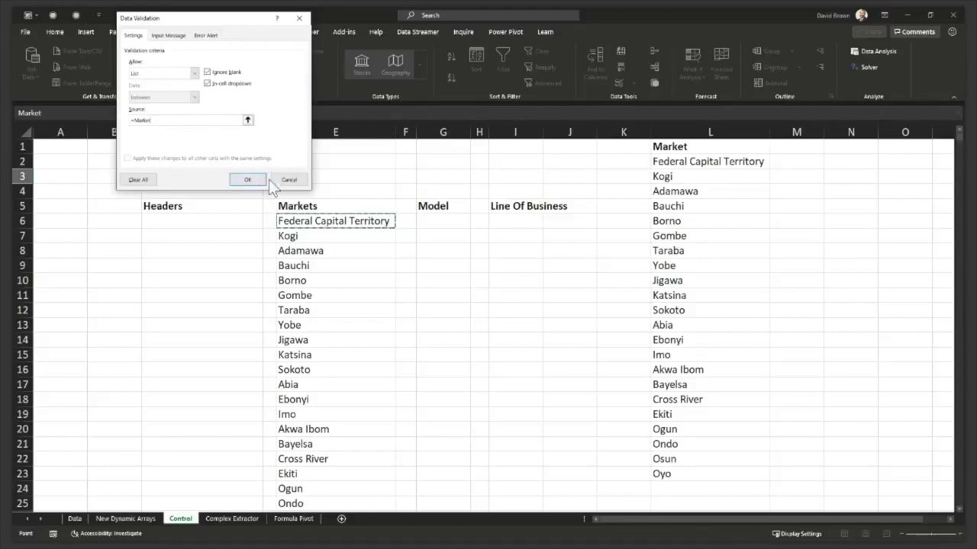
pyautogui.click(296, 177)
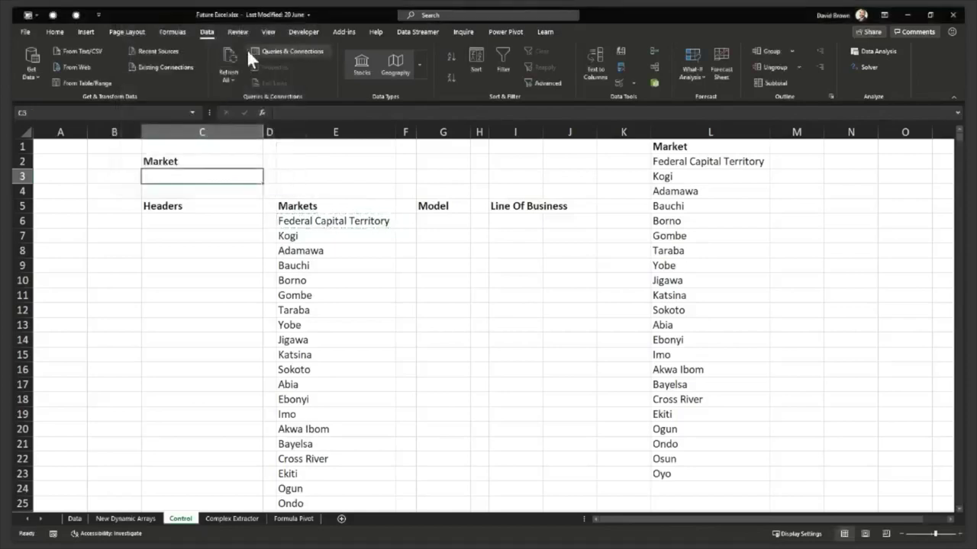
# - Delete all the workbook's defined names, including Market, in the Name Manager and close it
pyautogui.click(173, 31)
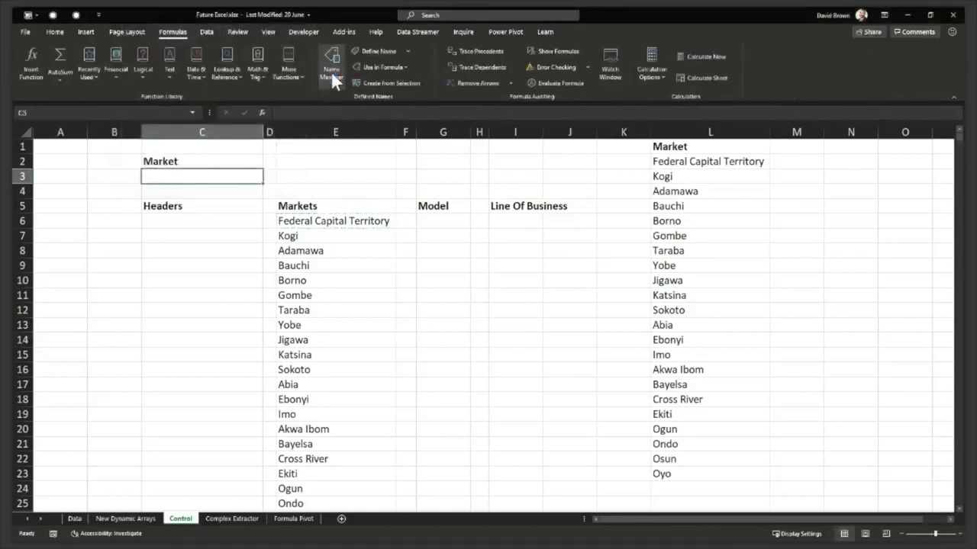
pyautogui.click(330, 71)
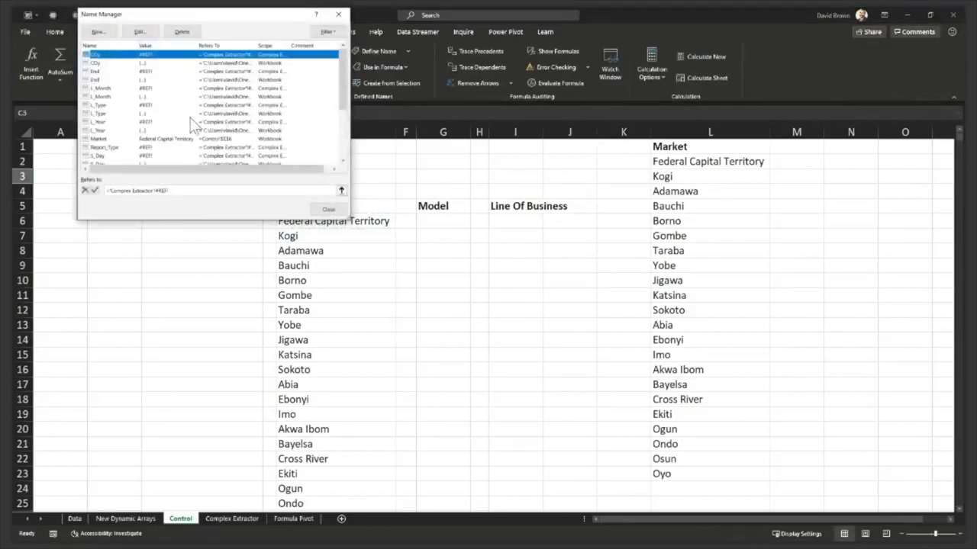
pyautogui.click(194, 106)
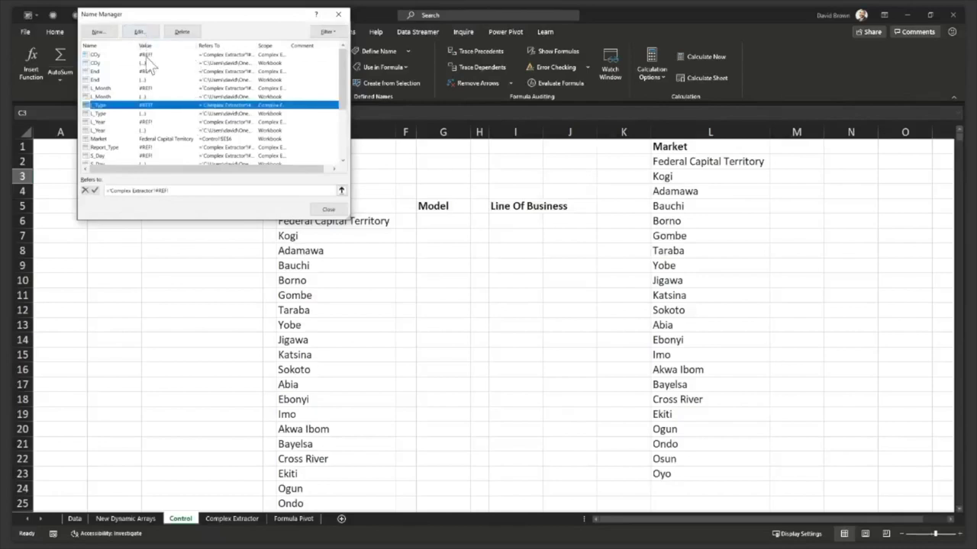
pyautogui.click(128, 46)
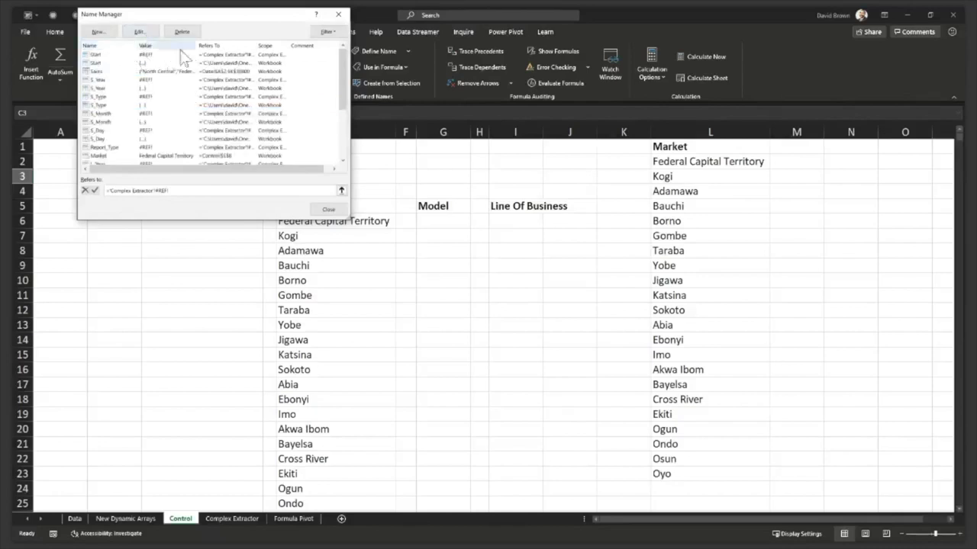
pyautogui.click(203, 55)
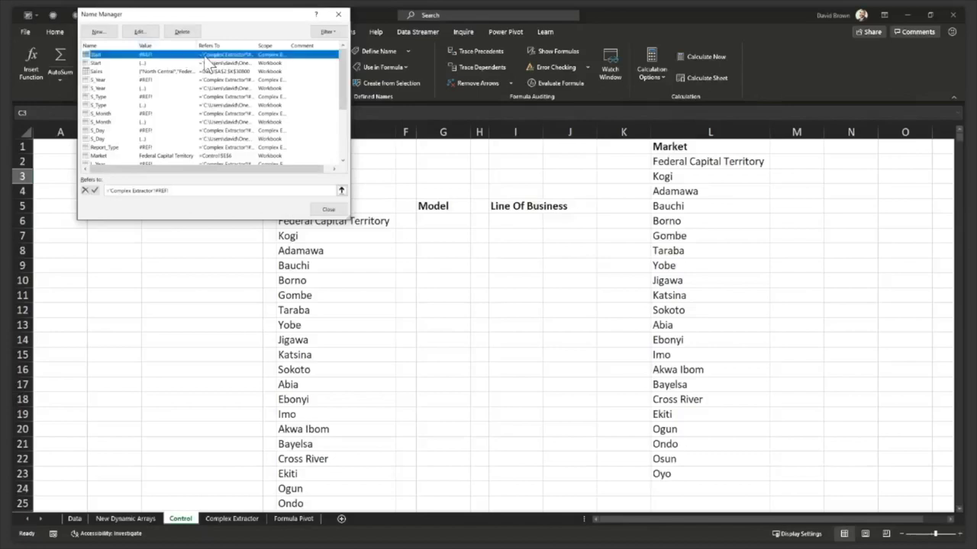
pyautogui.hotkey('shift', 'Down')
pyautogui.hotkey('shift', 'Down')
pyautogui.hotkey('shift', 'Down')
pyautogui.hotkey('shift', 'Down')
pyautogui.hotkey('shift', 'Down')
pyautogui.hotkey('shift', 'Down')
pyautogui.hotkey('shift', 'Down')
pyautogui.hotkey('shift', 'Down')
pyautogui.hotkey('shift', 'Down')
pyautogui.hotkey('shift', 'Down')
pyautogui.hotkey('shift', 'Down')
pyautogui.hotkey('shift', 'Down')
pyautogui.hotkey('shift', 'Down')
pyautogui.hotkey('shift', 'Down')
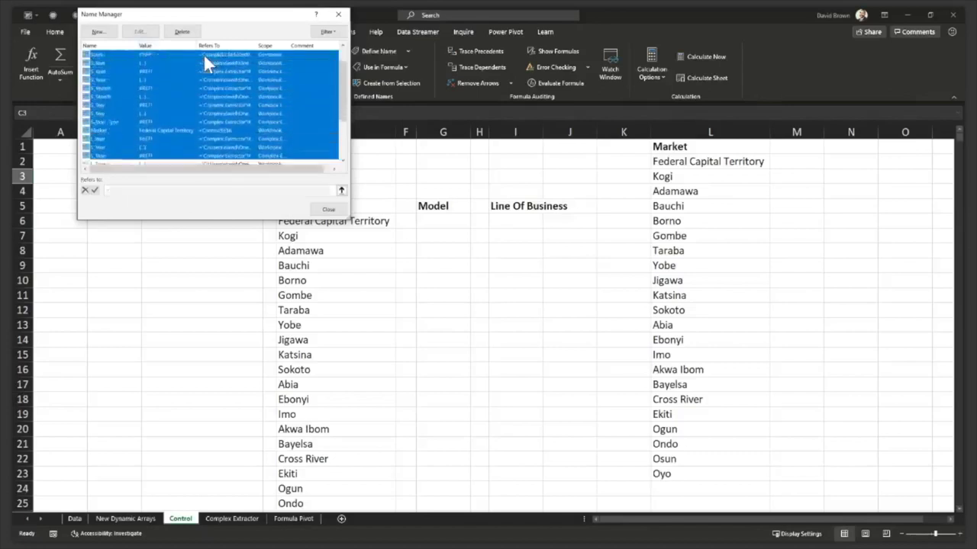
pyautogui.hotkey('shift', 'Down')
pyautogui.hotkey('shift', 'Down')
pyautogui.hotkey('shift', 'Down')
pyautogui.hotkey('shift', 'Down')
pyautogui.hotkey('shift', 'Down')
pyautogui.hotkey('shift', 'Down')
pyautogui.hotkey('shift', 'Down')
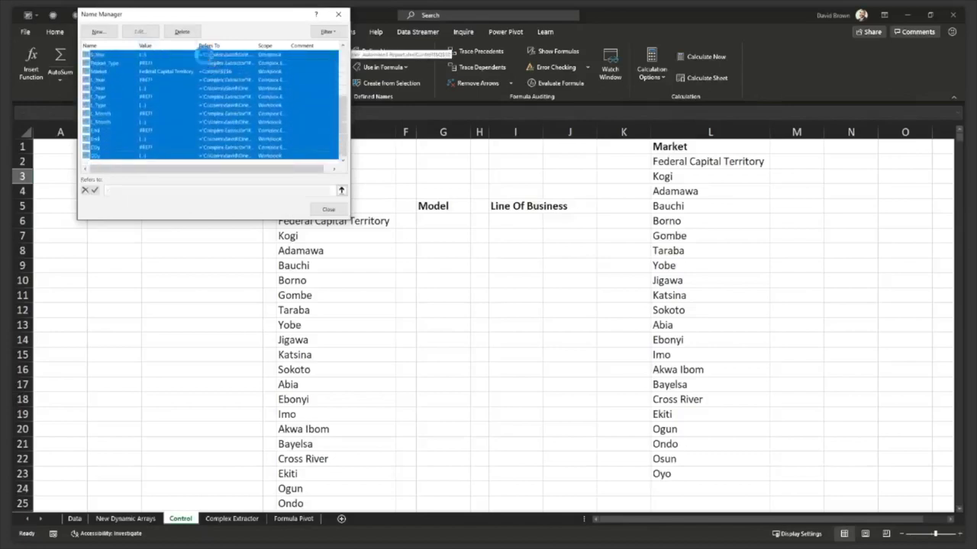
pyautogui.press('Delete')
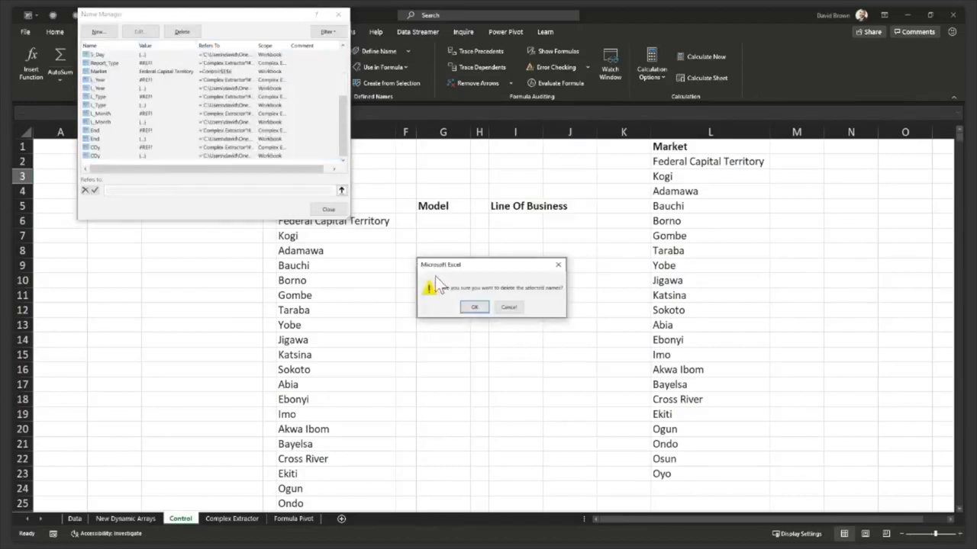
pyautogui.click(477, 308)
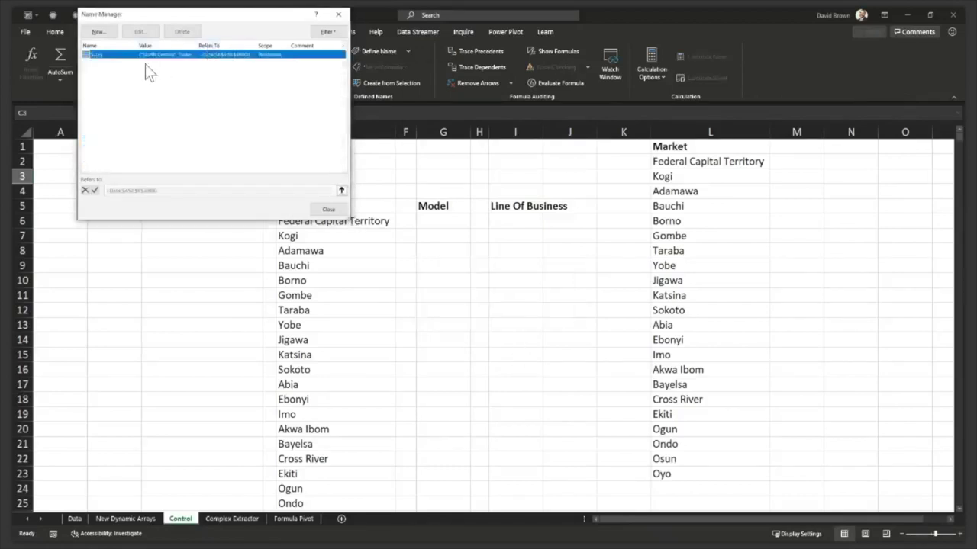
pyautogui.click(328, 210)
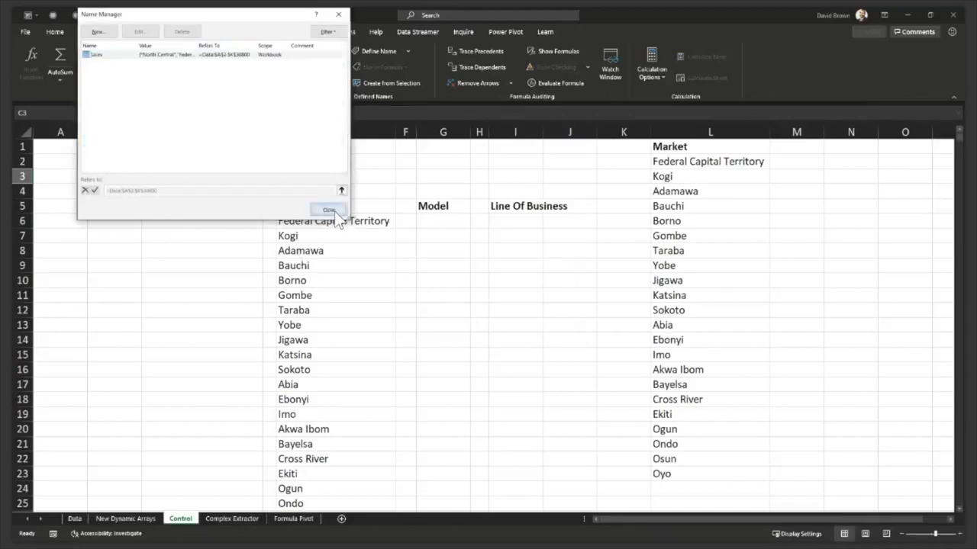
pyautogui.click(328, 220)
pyautogui.click(188, 175)
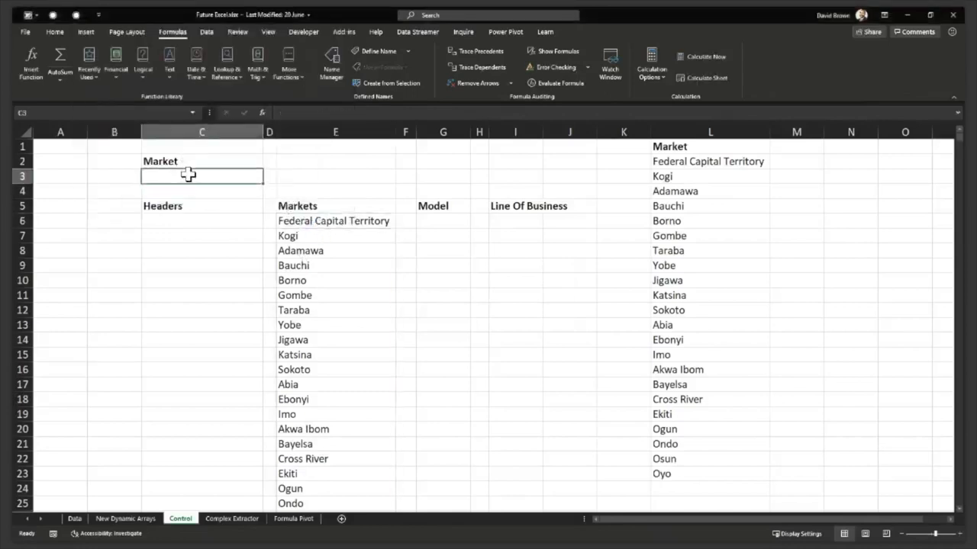
pyautogui.click(326, 220)
pyautogui.click(316, 235)
pyautogui.click(322, 277)
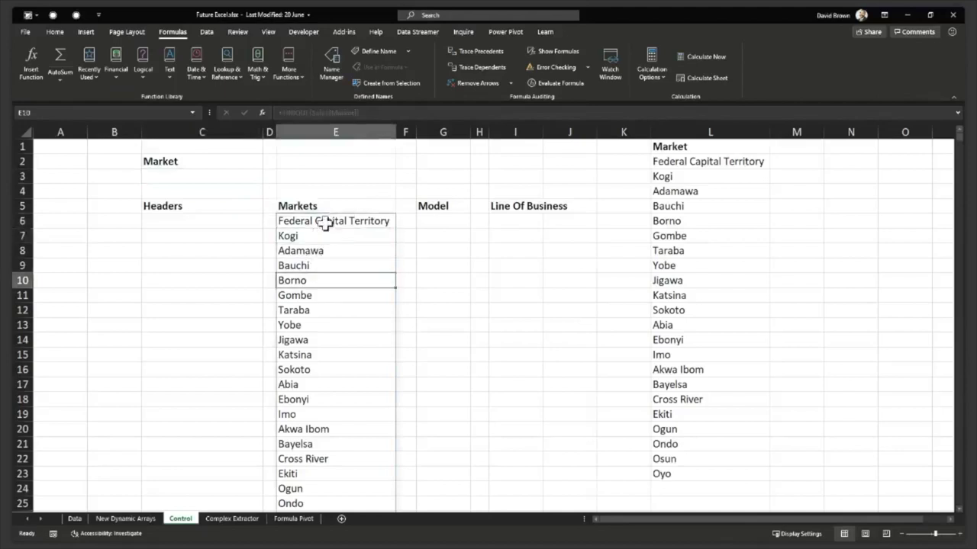
pyautogui.click(322, 220)
# - Add list data validation to C3 with the spilled Markets range =$E$6# as its source
pyautogui.click(169, 175)
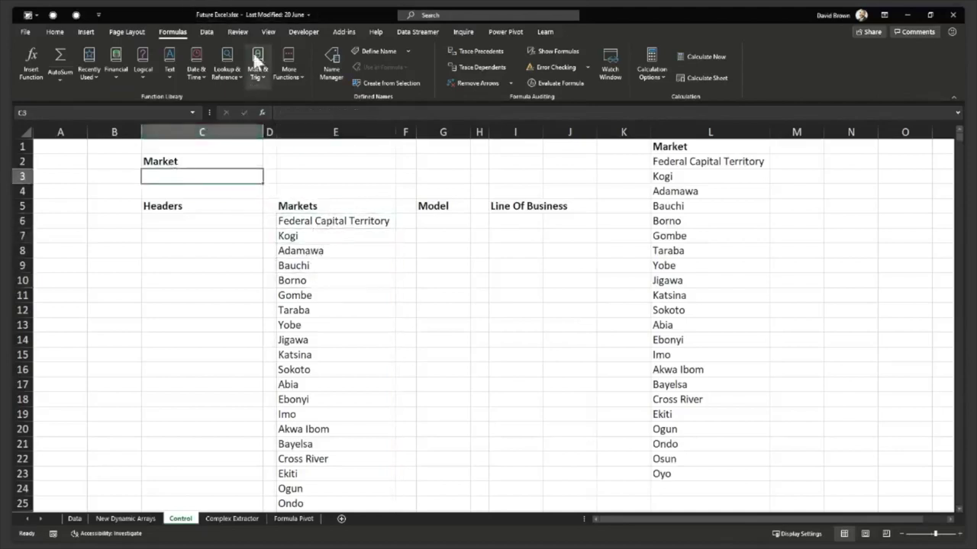
pyautogui.click(214, 31)
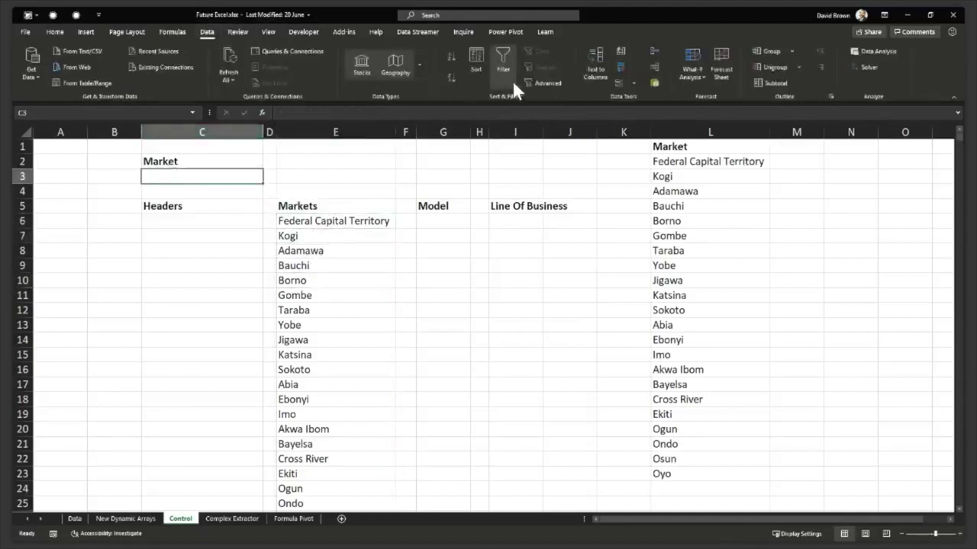
pyautogui.click(631, 83)
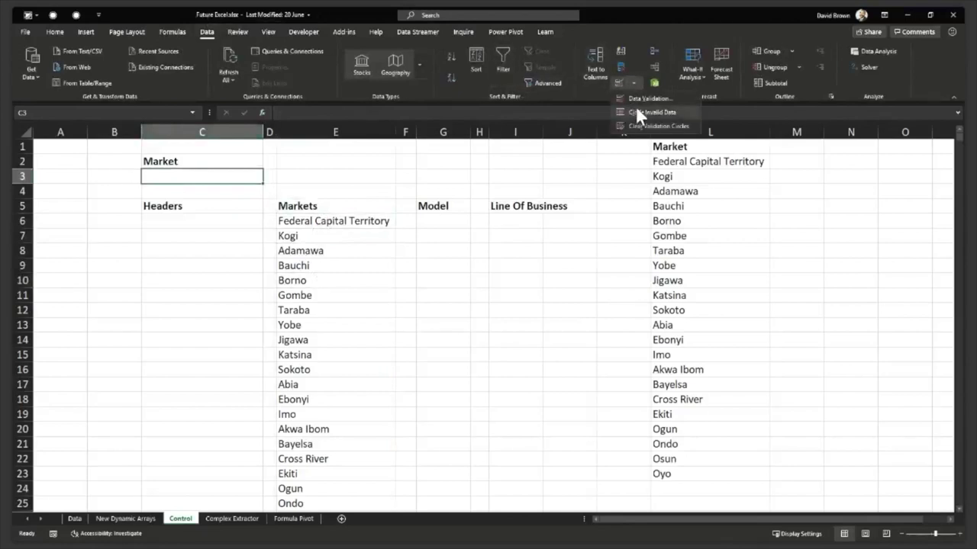
pyautogui.click(641, 105)
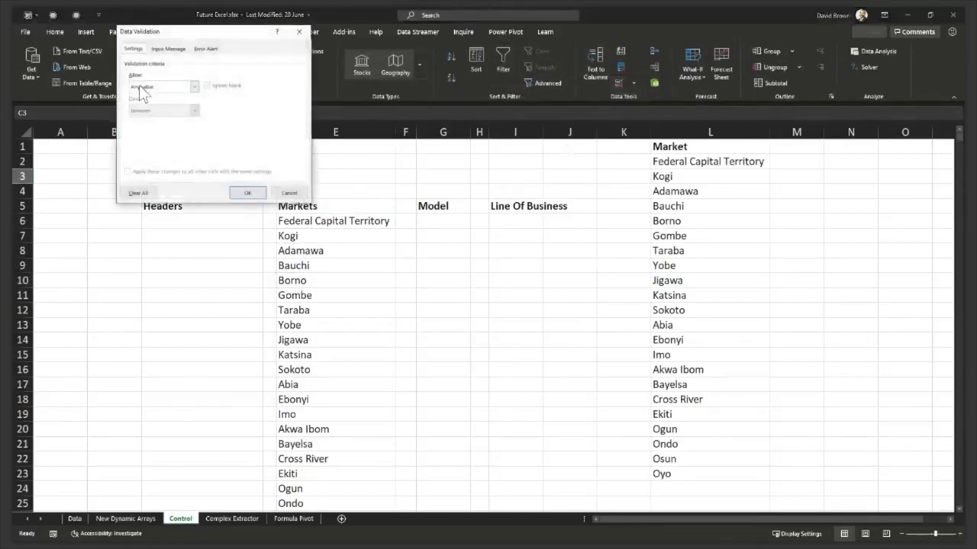
pyautogui.click(141, 90)
pyautogui.click(149, 117)
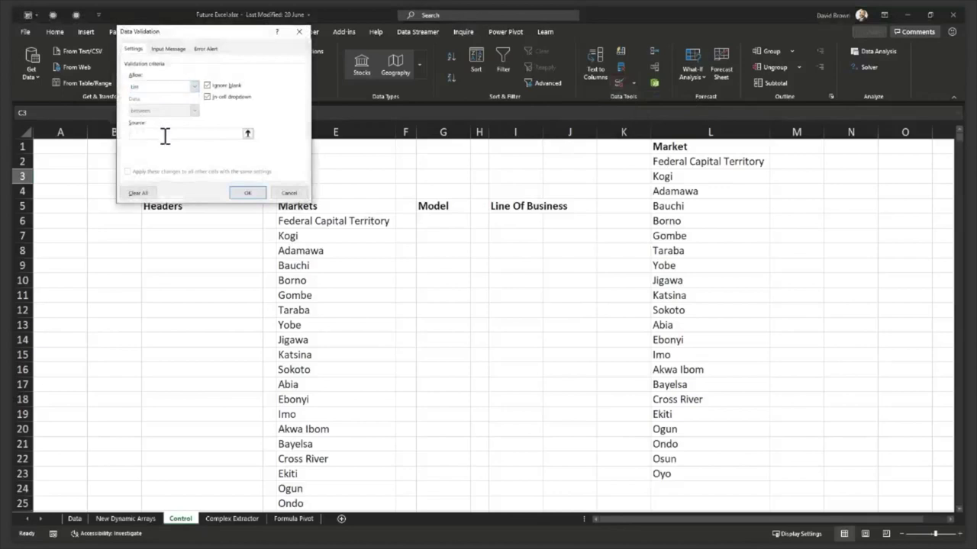
pyautogui.click(165, 136)
pyautogui.click(336, 221)
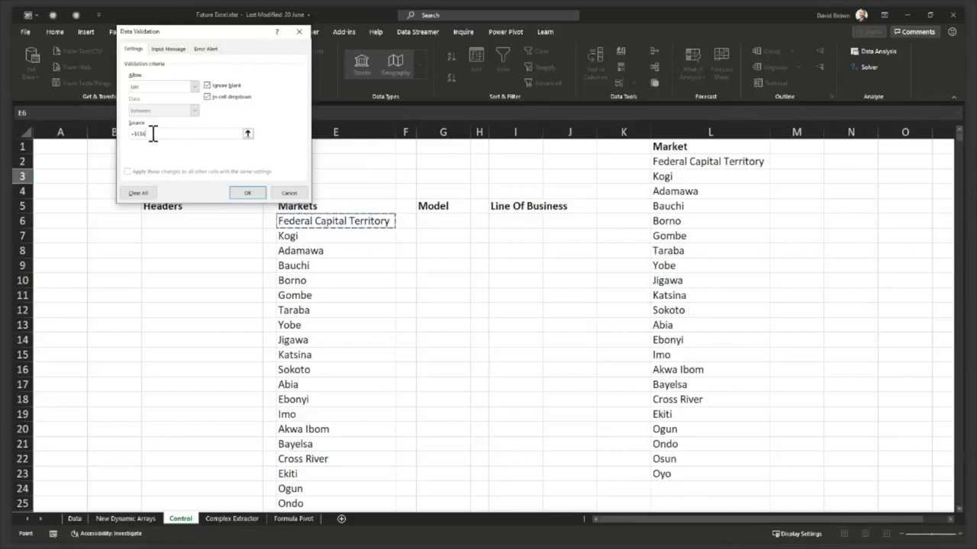
pyautogui.write('#')
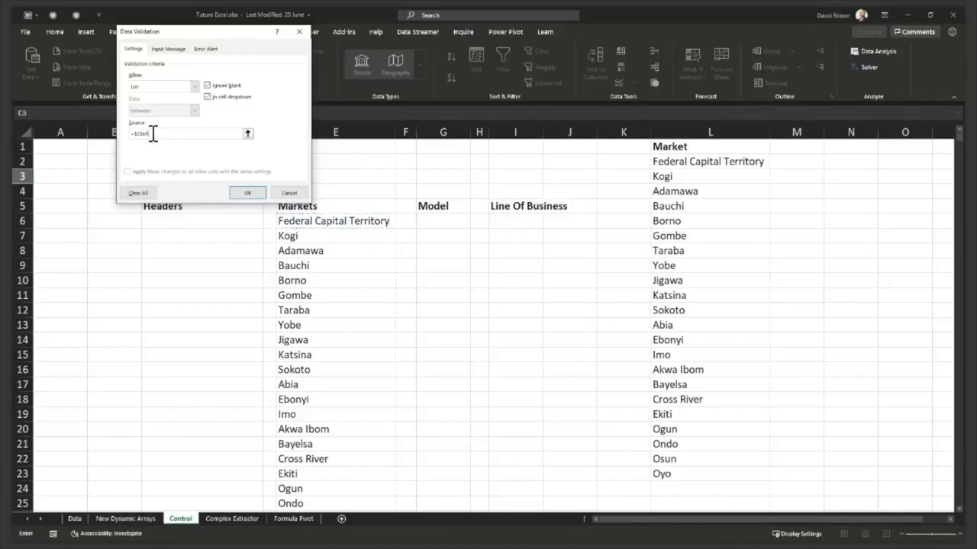
pyautogui.click(247, 192)
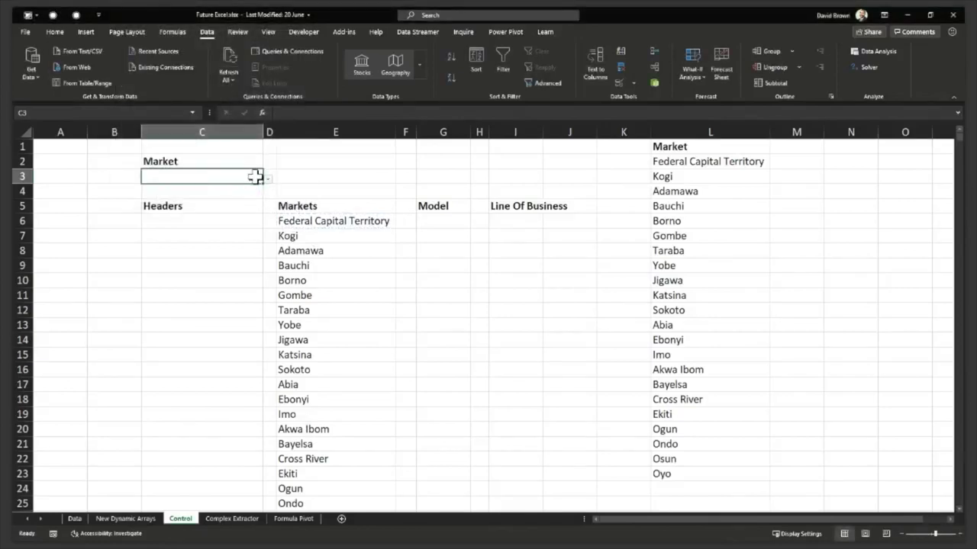
# - Check the market choices offered by the drop-down list in C3, leaving the cell empty
pyautogui.click(267, 180)
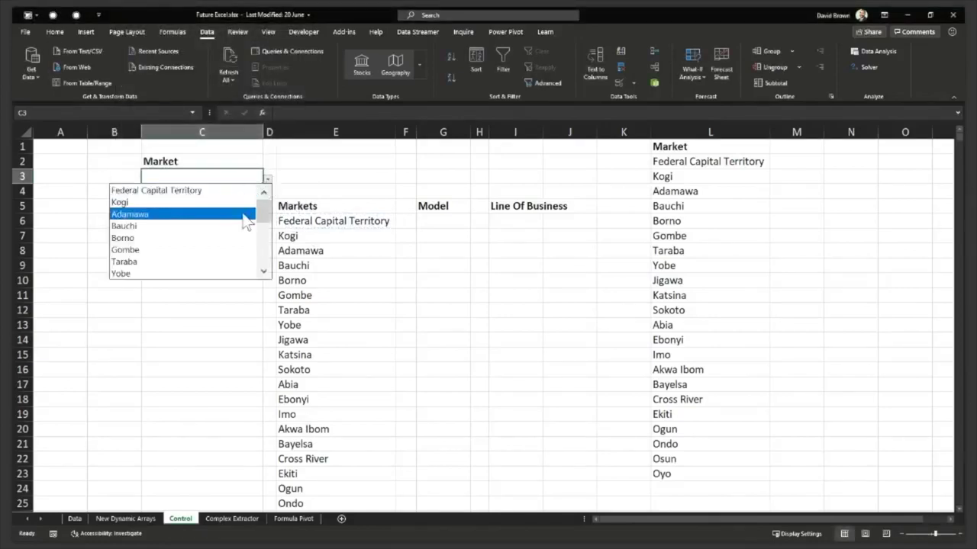
pyautogui.moveTo(263, 211)
pyautogui.mouseDown()
pyautogui.moveTo(267, 269)
pyautogui.moveTo(264, 205)
pyautogui.mouseUp()
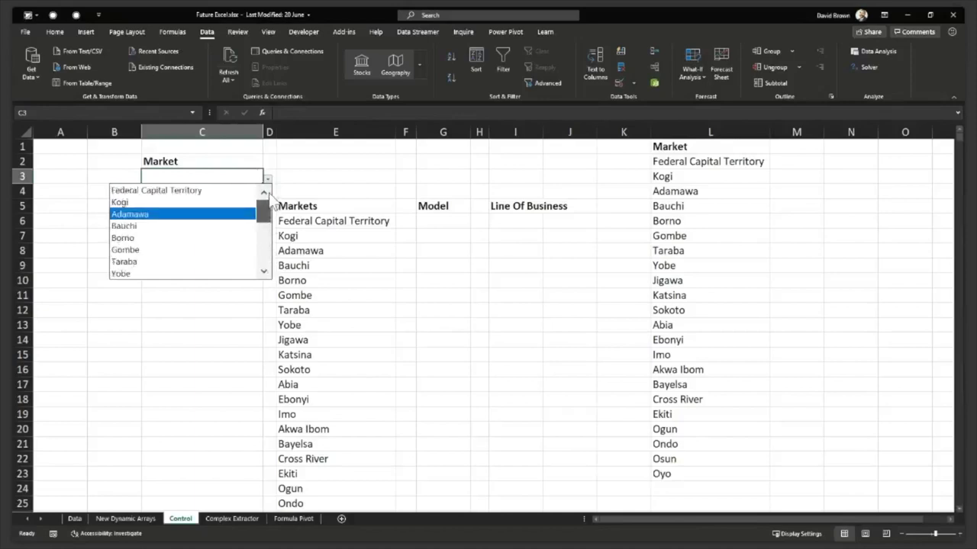
pyautogui.click(314, 186)
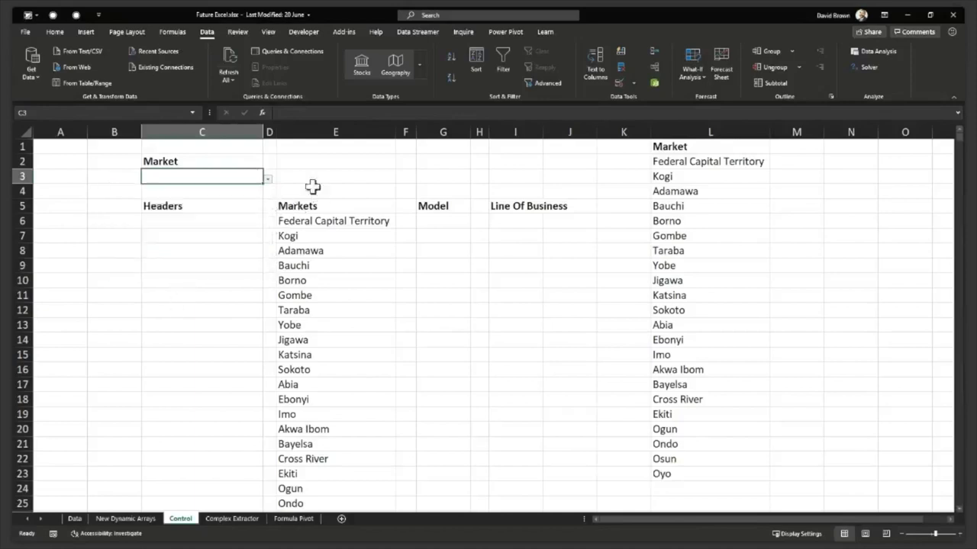
pyautogui.click(367, 175)
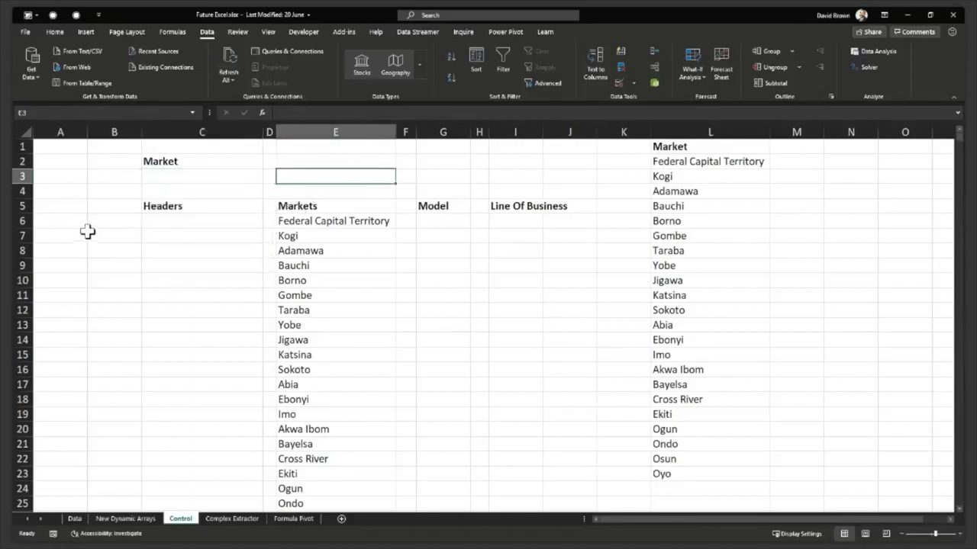
# - Enter the formula =E6 in B7 to reference only the first cell of the Markets list
pyautogui.click(116, 237)
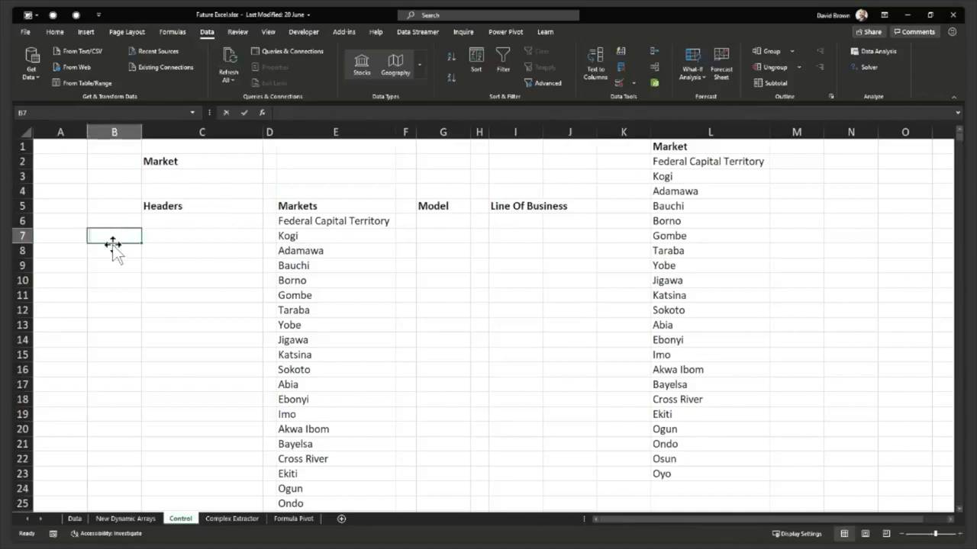
pyautogui.write('=')
pyautogui.click(312, 221)
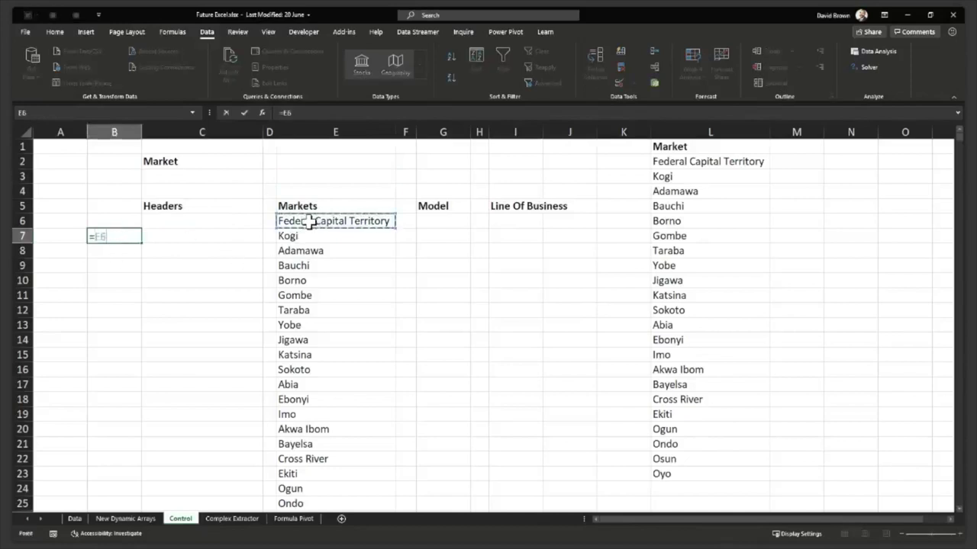
pyautogui.press('Return')
# - Try replacing the formula in B7 with the spill reference =E6#, and undo the replacement
pyautogui.click(115, 237)
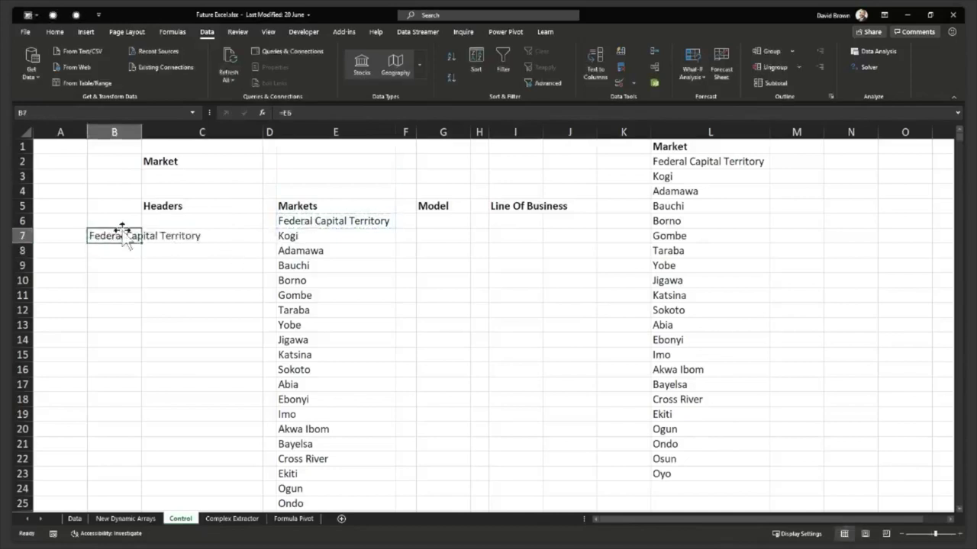
pyautogui.write('=')
pyautogui.click(330, 221)
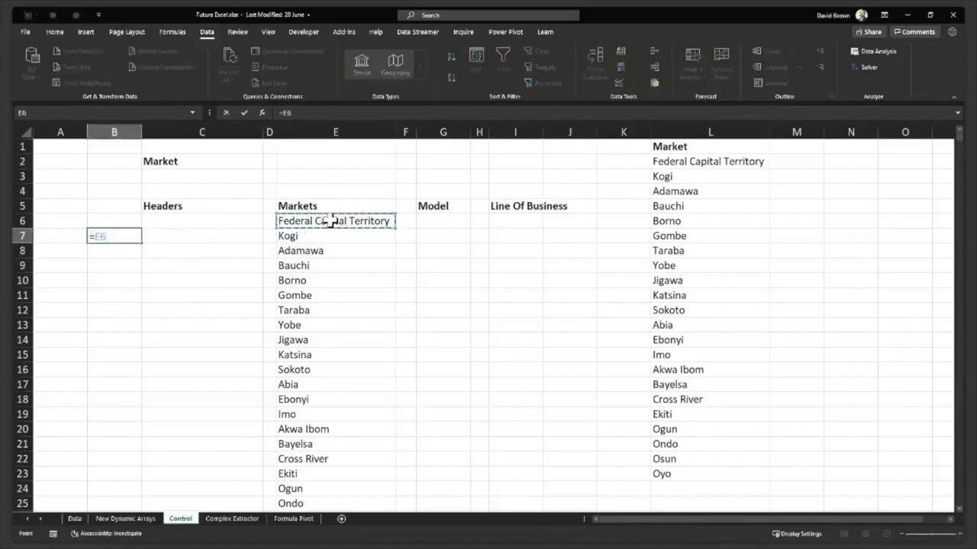
pyautogui.write('#')
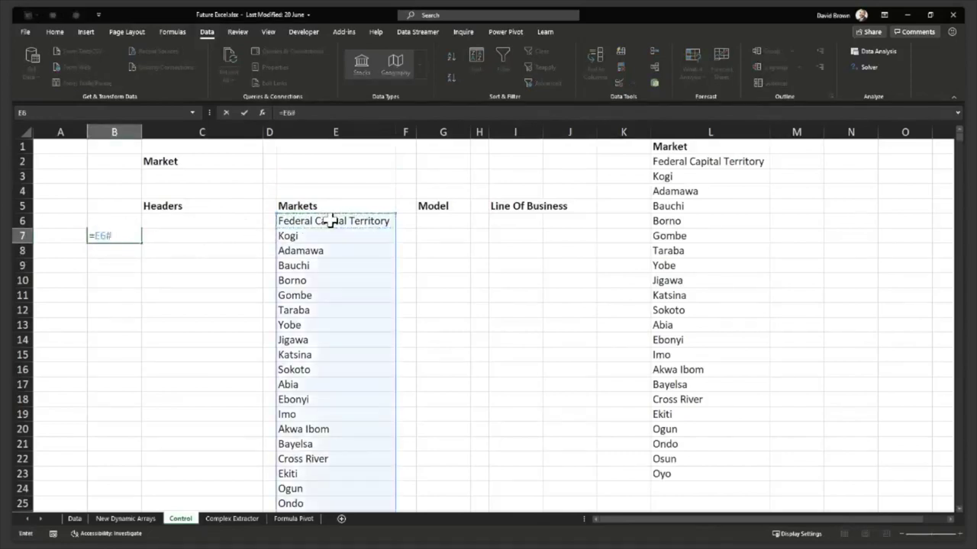
pyautogui.press('Return')
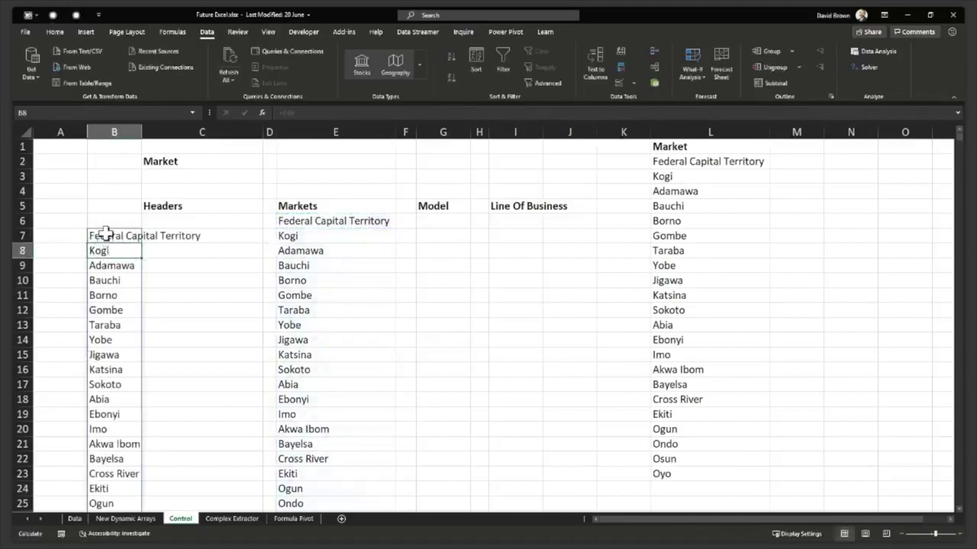
pyautogui.hotkey('ctrl', 'z')
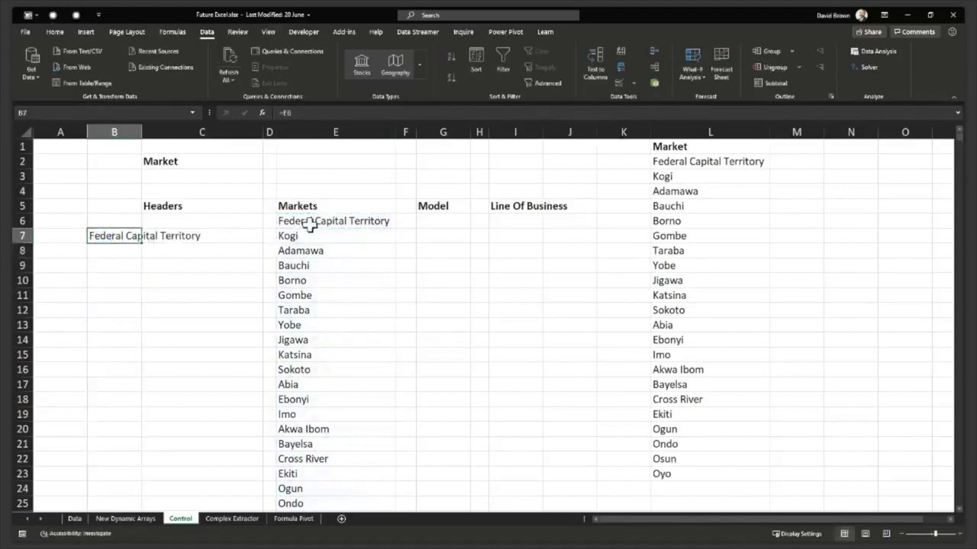
# - Append # to the reference in B7 so that its formula reads =E6#
pyautogui.click(302, 112)
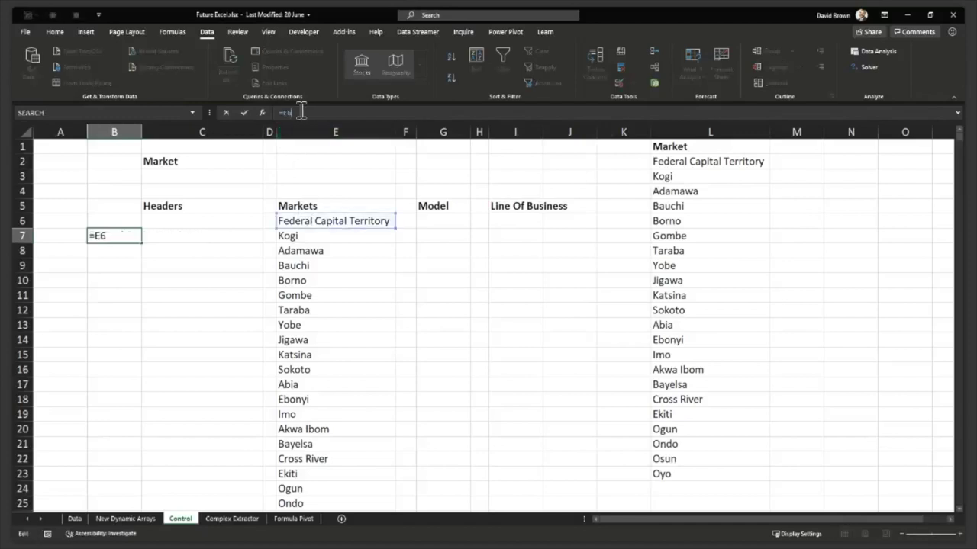
pyautogui.write('#')
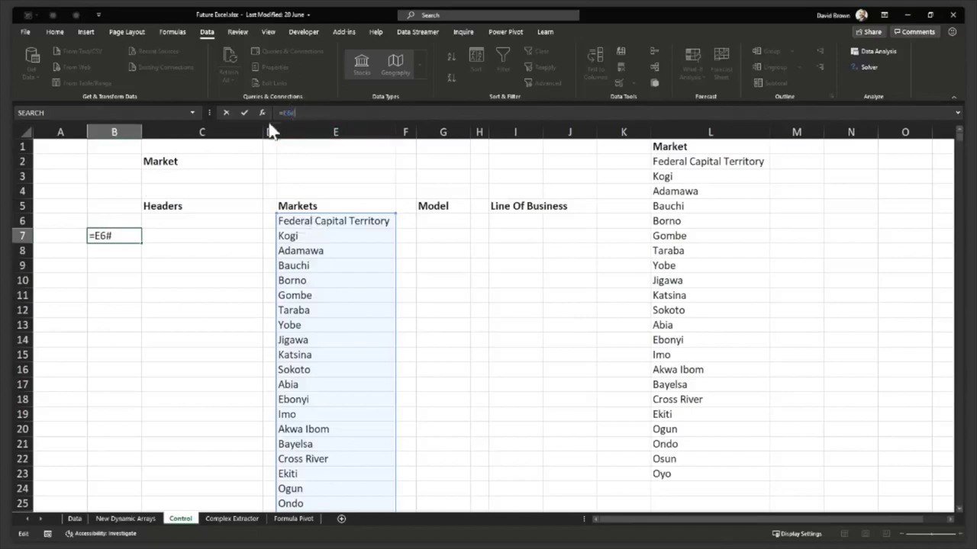
pyautogui.press('Return')
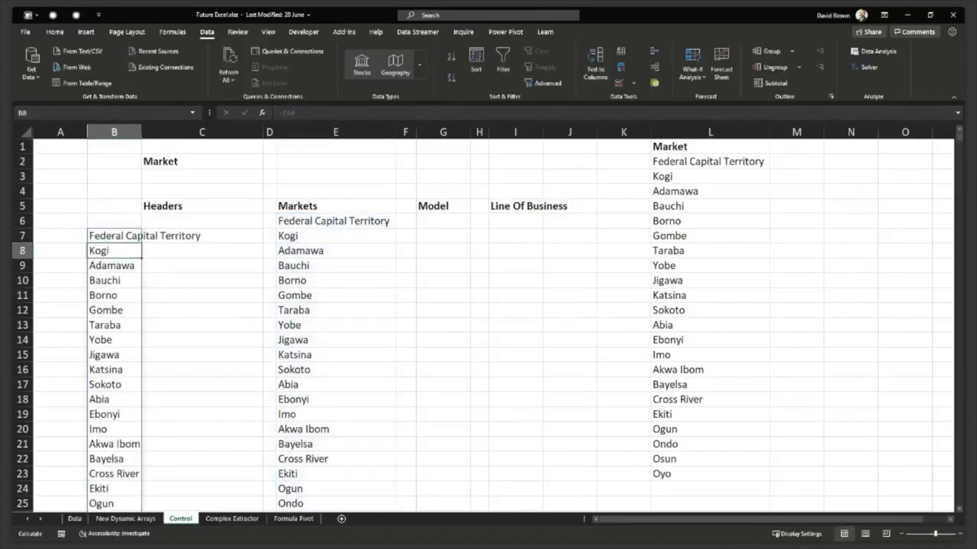
# - Wrap the Markets formula in E6 in SORT so that it reads =SORT(UNIQUE(Sales[Market]))
pyautogui.click(308, 222)
pyautogui.doubleClick(307, 221)
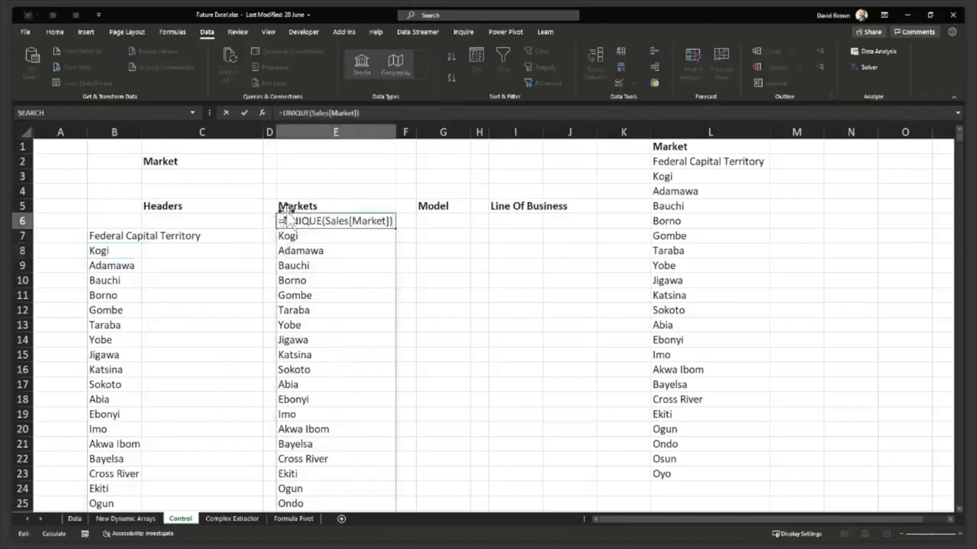
pyautogui.write('sort')
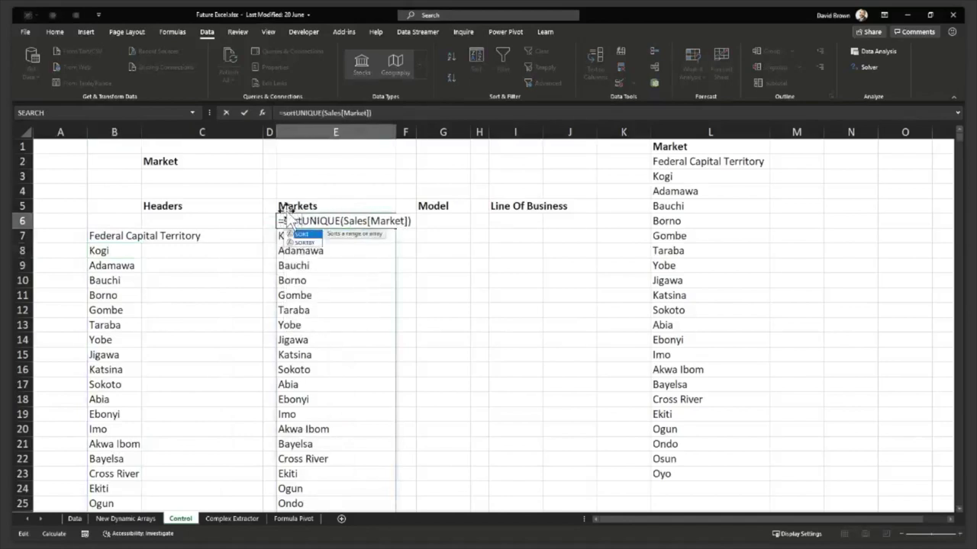
pyautogui.write('(')
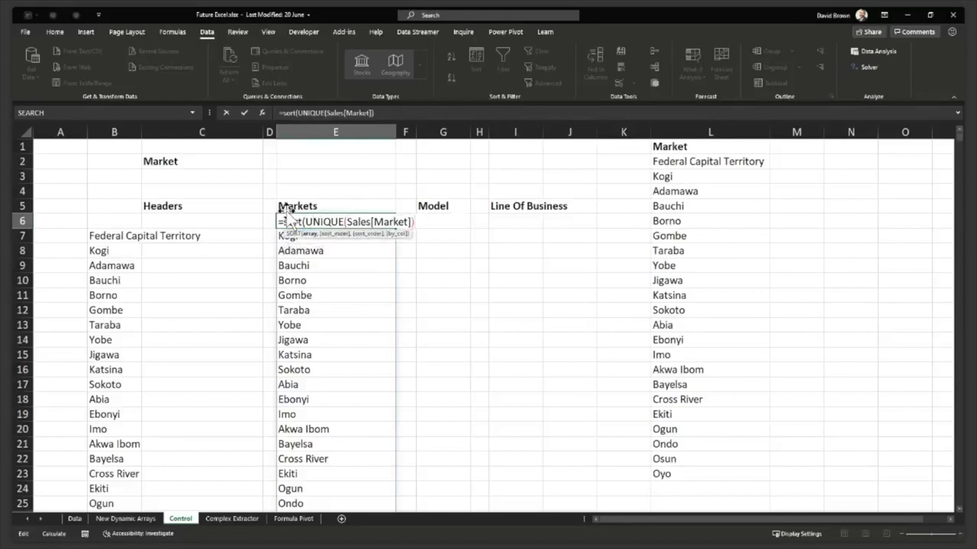
pyautogui.write(')')
pyautogui.press('Return')
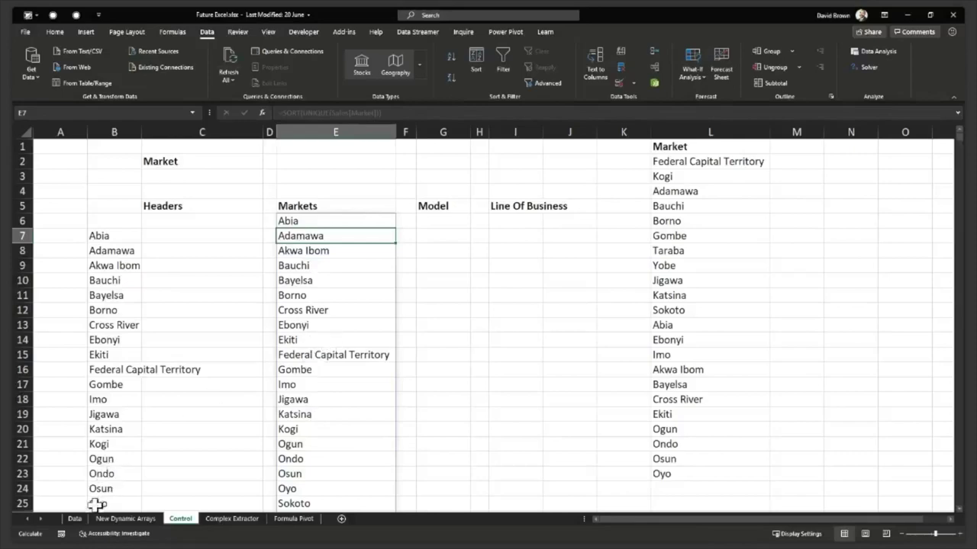
# - Replace the Market entries in B10 and B13 of the Data sheet with two different personal first or last names
pyautogui.click(74, 519)
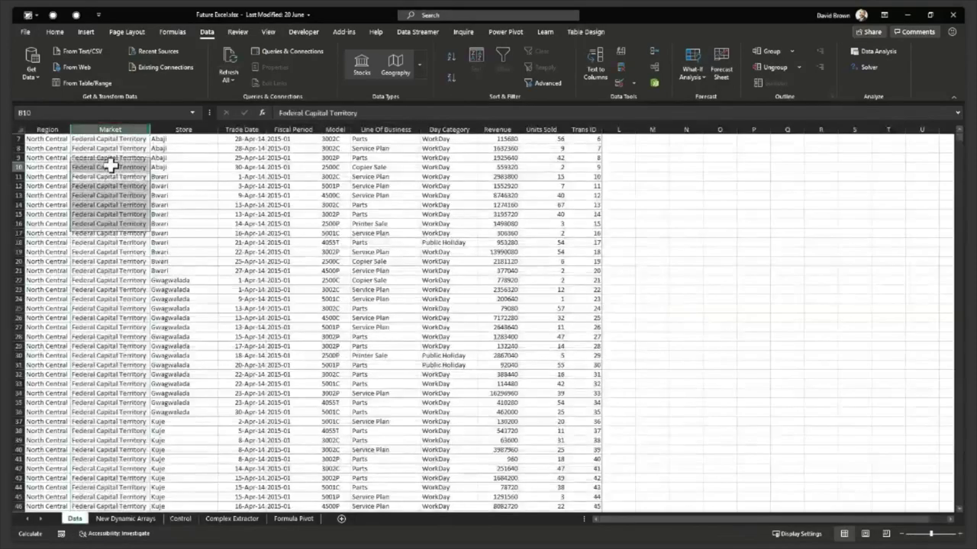
pyautogui.click(112, 166)
pyautogui.write('David')
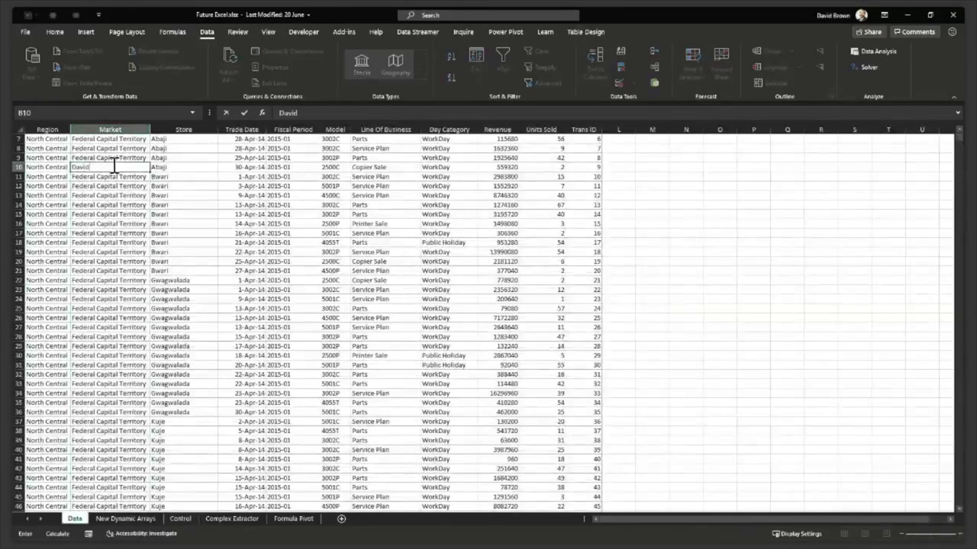
pyautogui.press('Return')
pyautogui.press('Return')
pyautogui.press('Return')
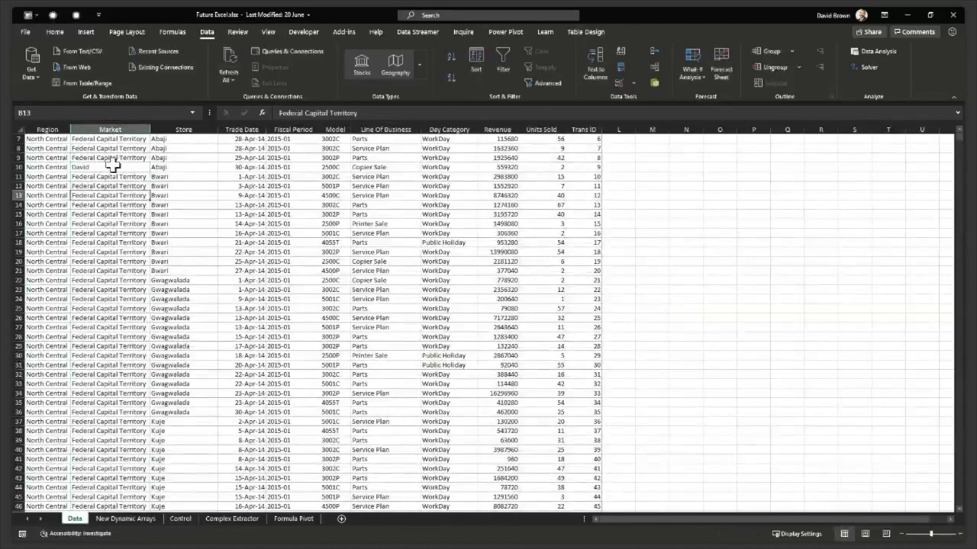
pyautogui.write('SGombe')
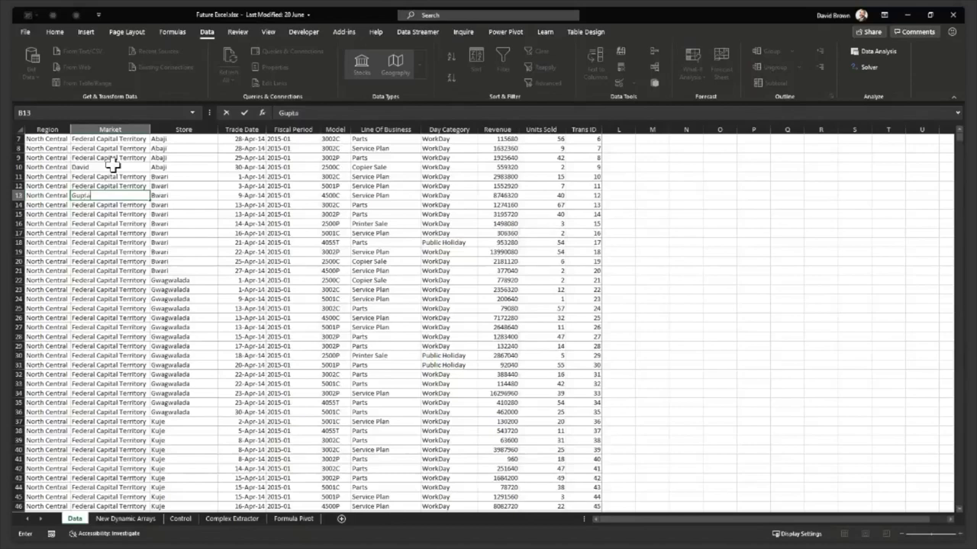
pyautogui.press('Return')
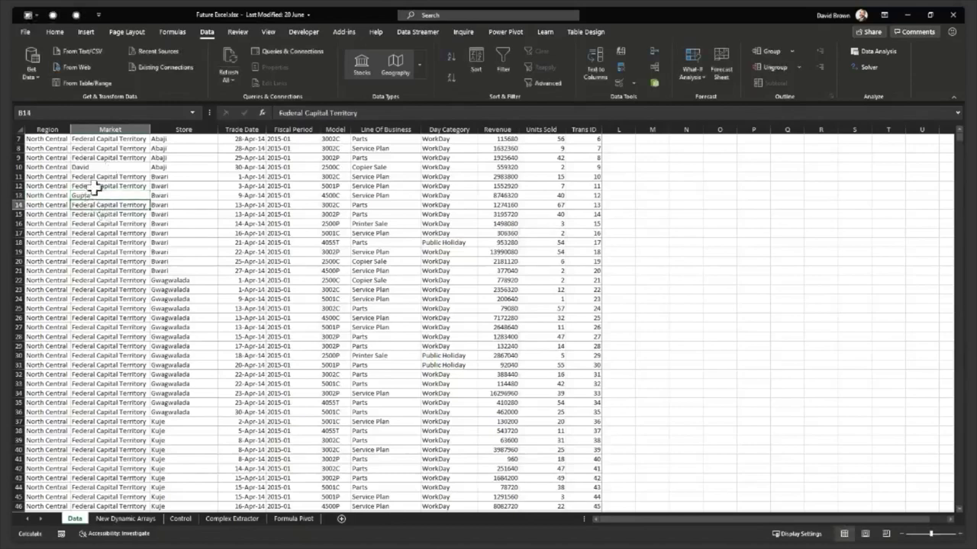
pyautogui.scroll(2, 110, 214)
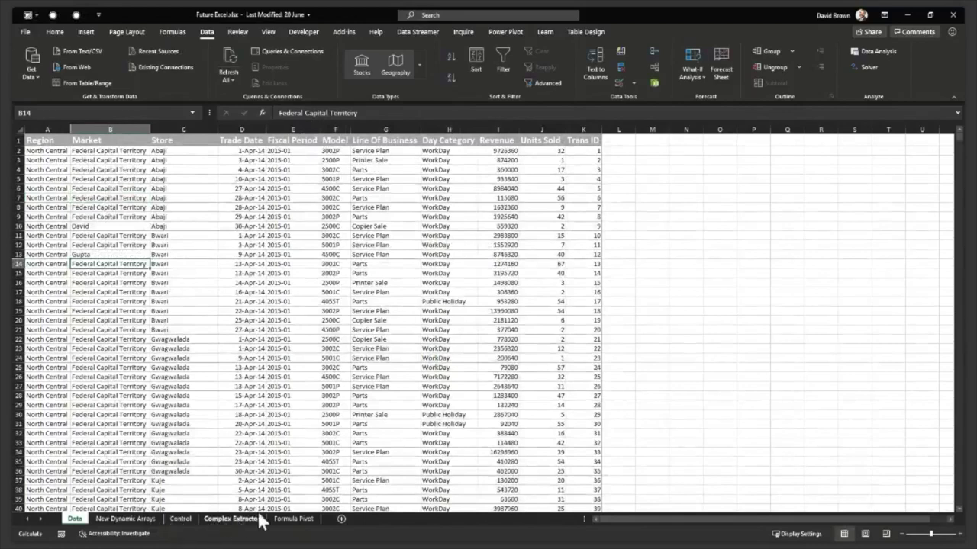
# - Fill the two newly added names in the Markets list on the Control sheet, E13 and E18, with yellow
pyautogui.click(180, 519)
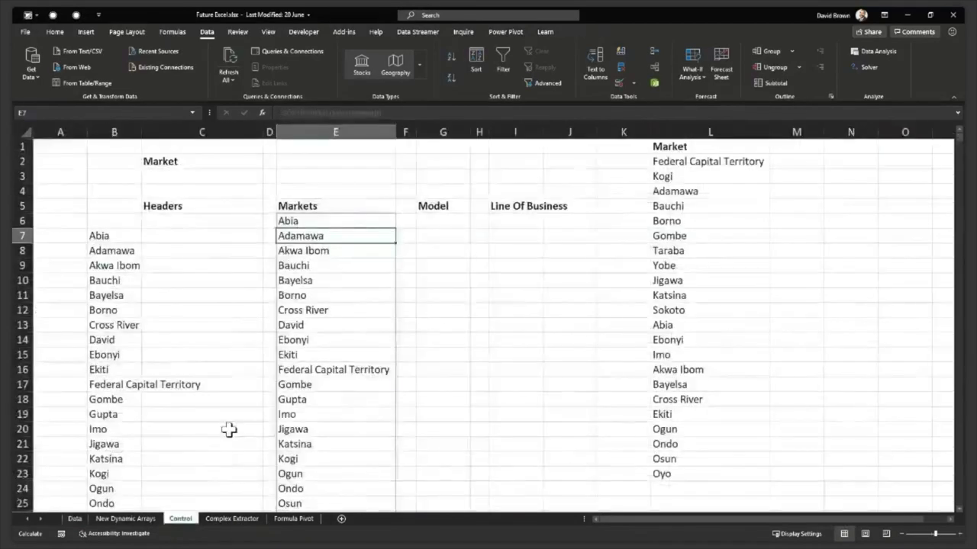
pyautogui.click(317, 325)
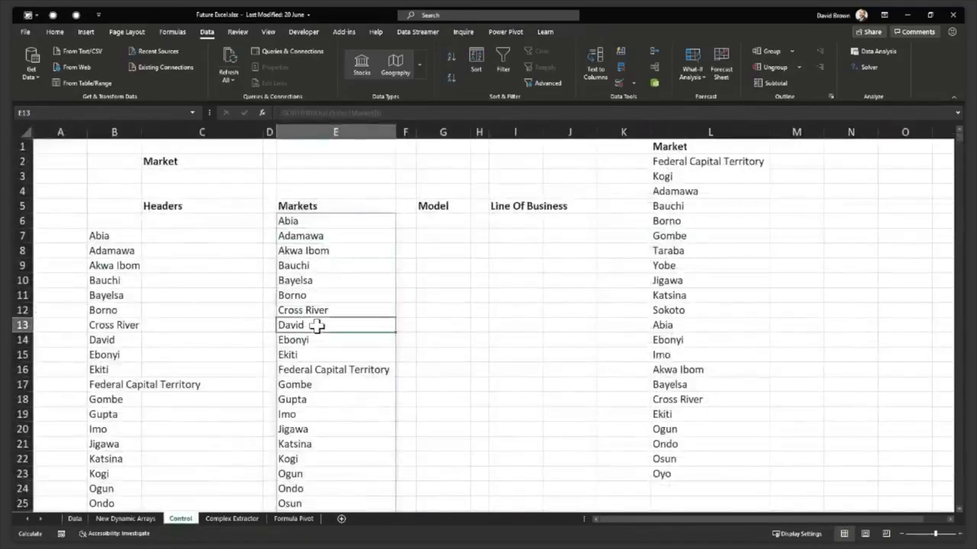
pyautogui.click(58, 32)
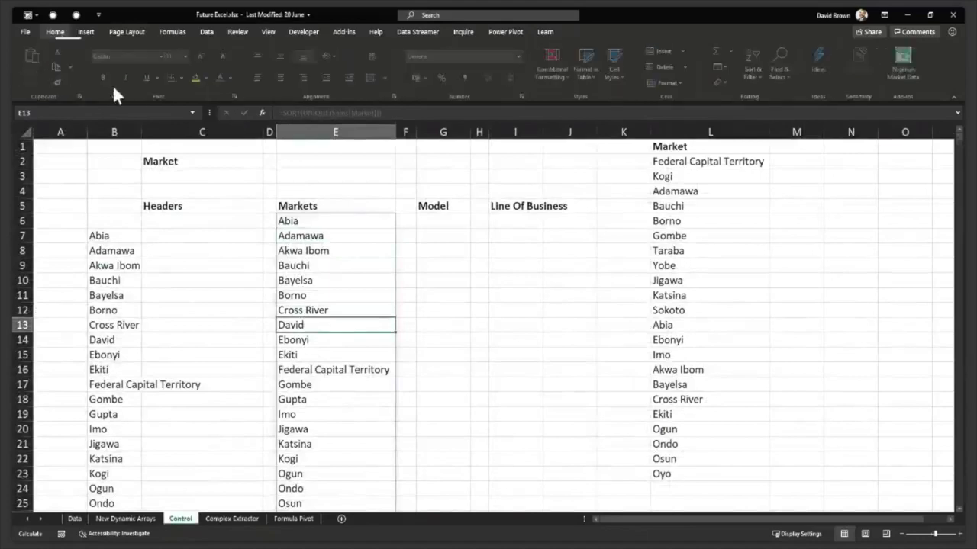
pyautogui.click(198, 77)
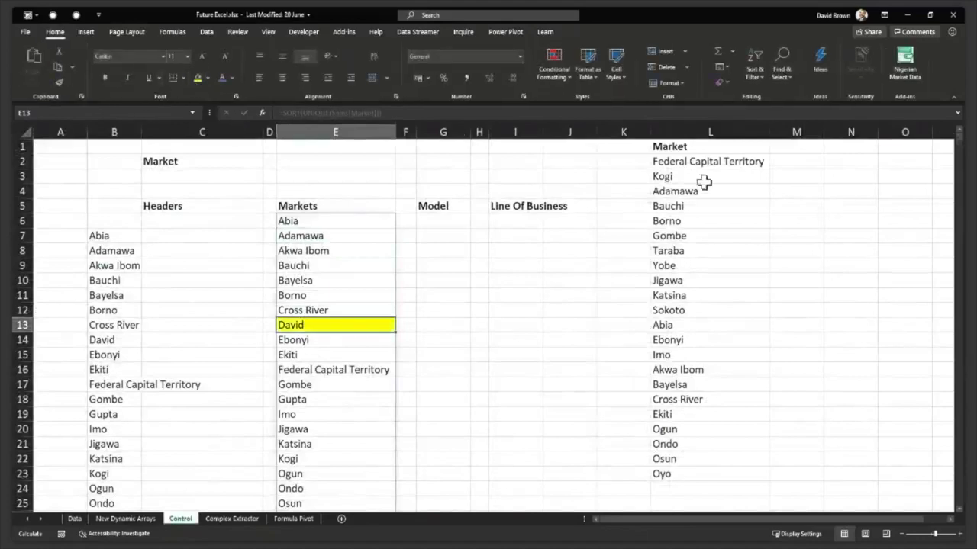
pyautogui.click(690, 176)
pyautogui.moveTo(695, 160); pyautogui.dragTo(689, 458)
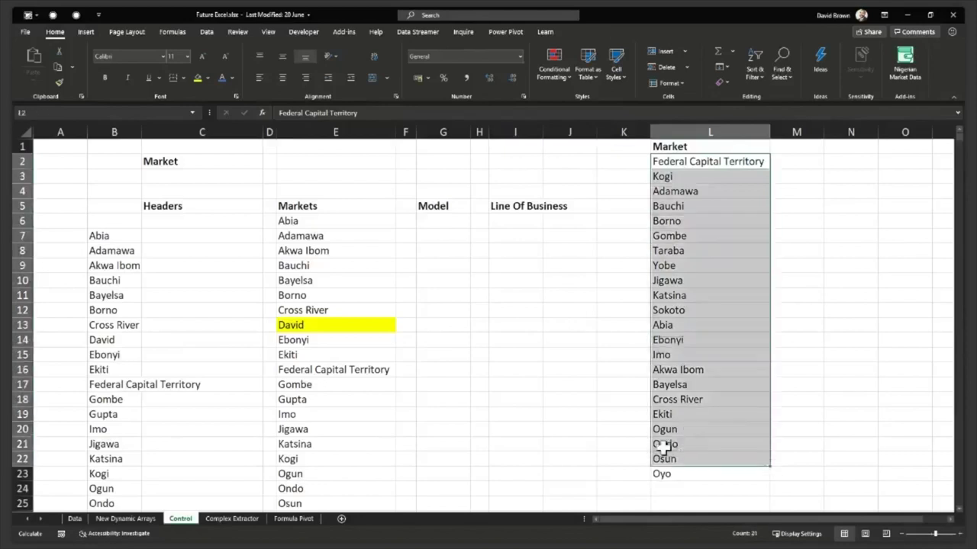
pyautogui.click(309, 400)
pyautogui.click(199, 77)
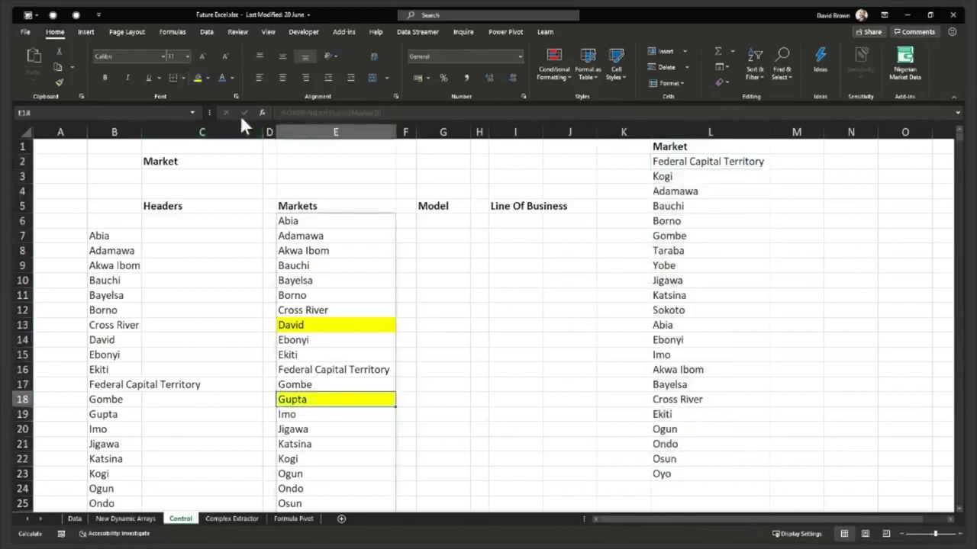
pyautogui.click(364, 282)
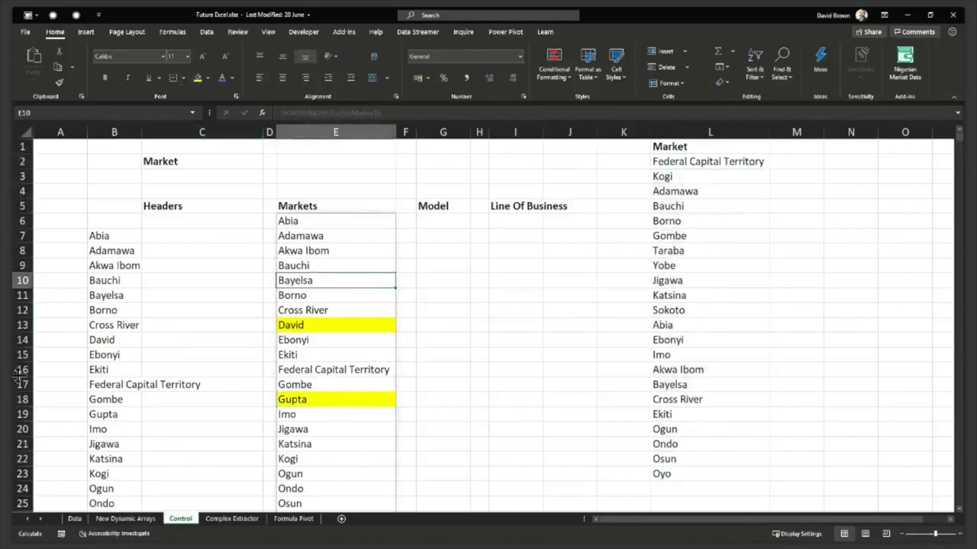